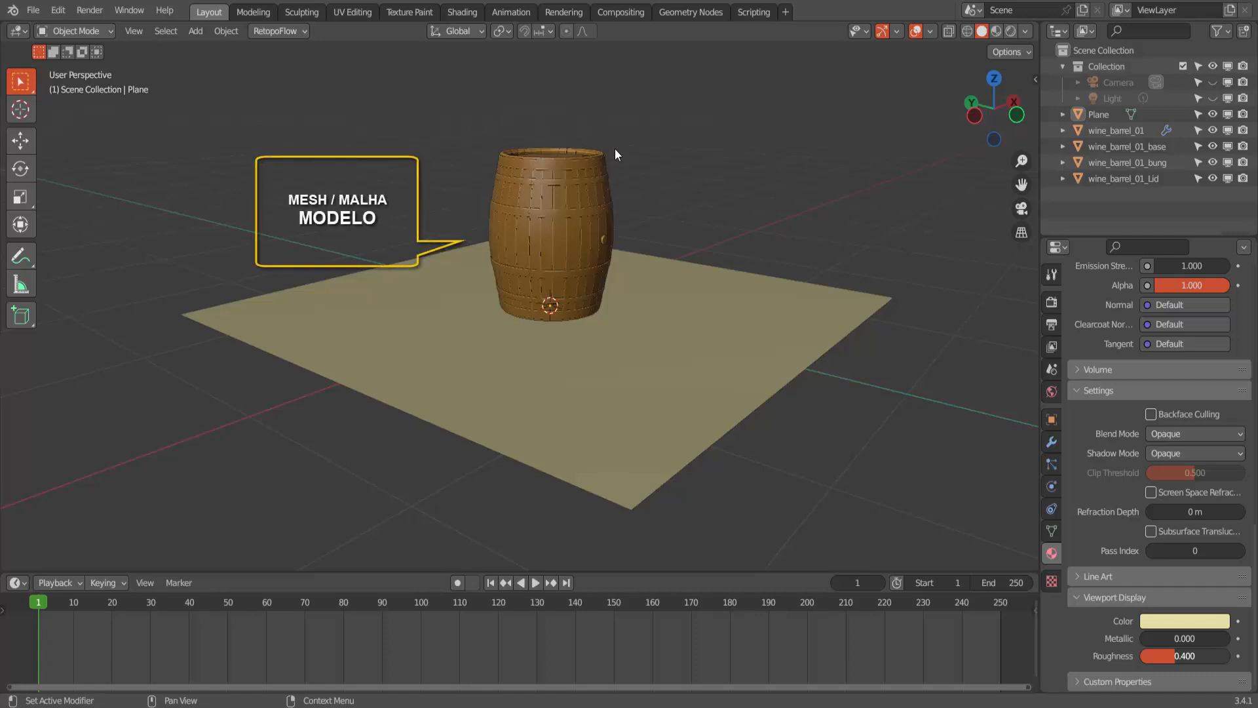
# Display the barrel and plane in rendered viewport shading and unhide the Light object.
pyautogui.click(557, 177)
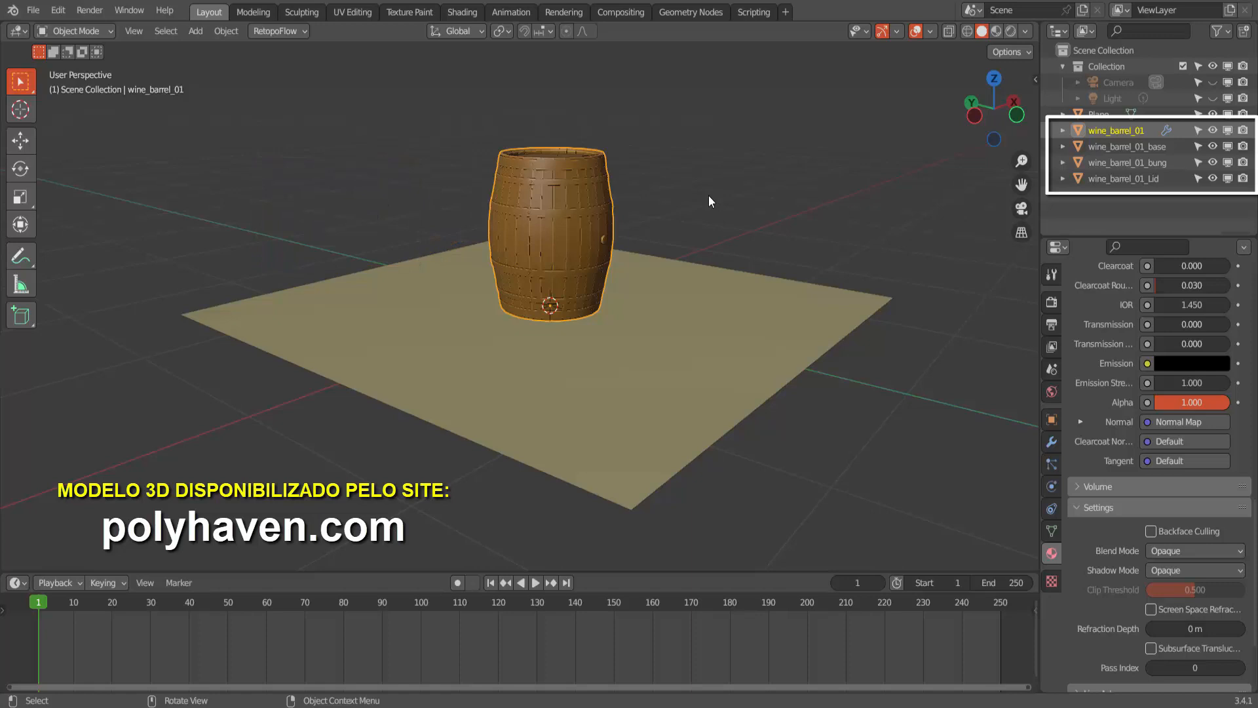
pyautogui.click(621, 354)
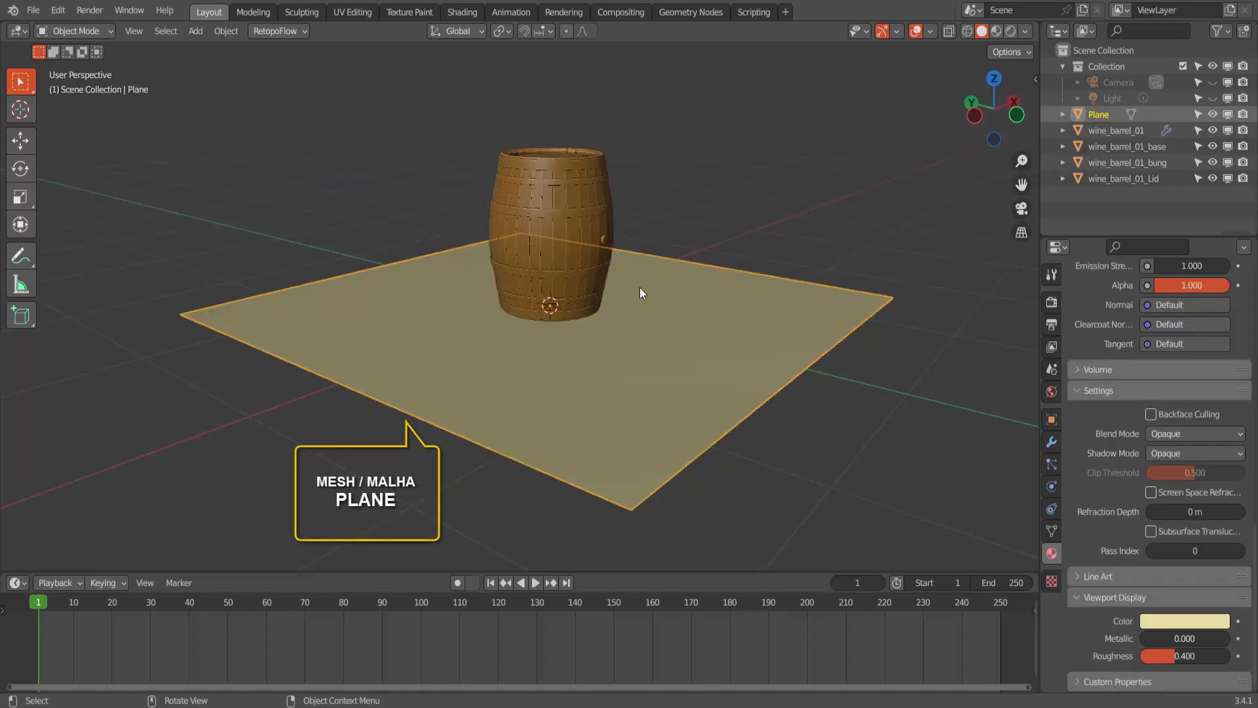
pyautogui.click(540, 169)
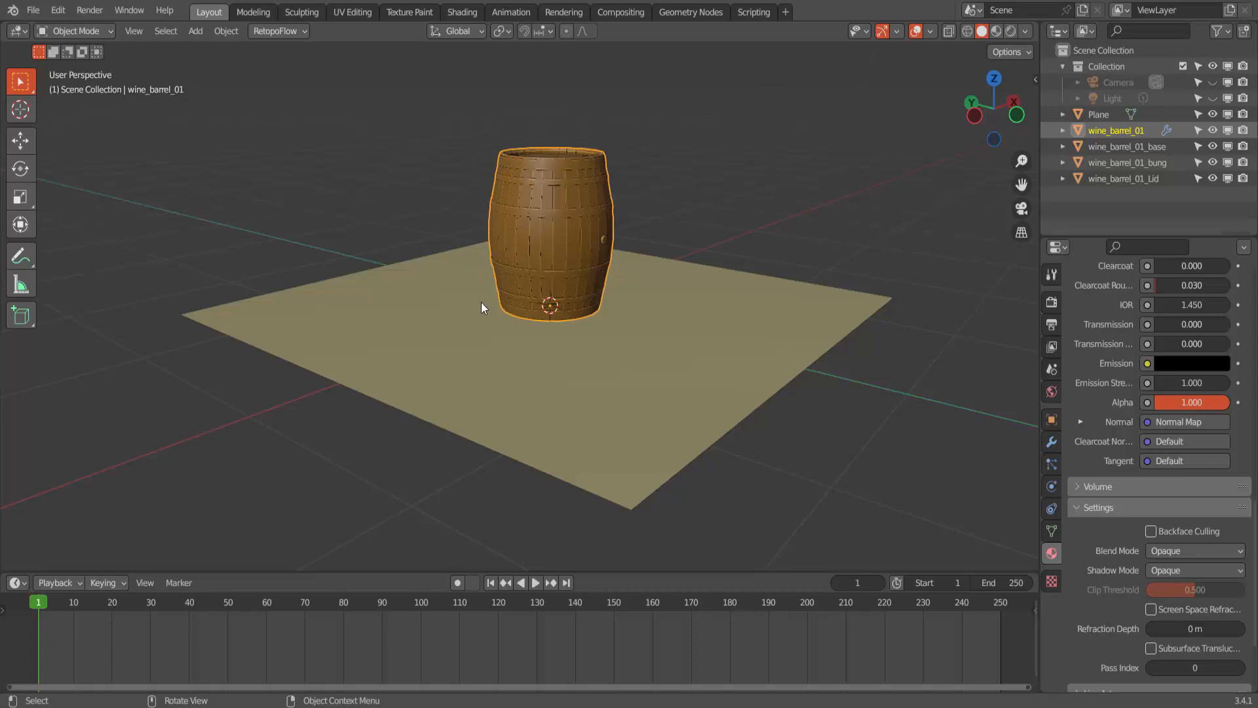
pyautogui.click(1012, 32)
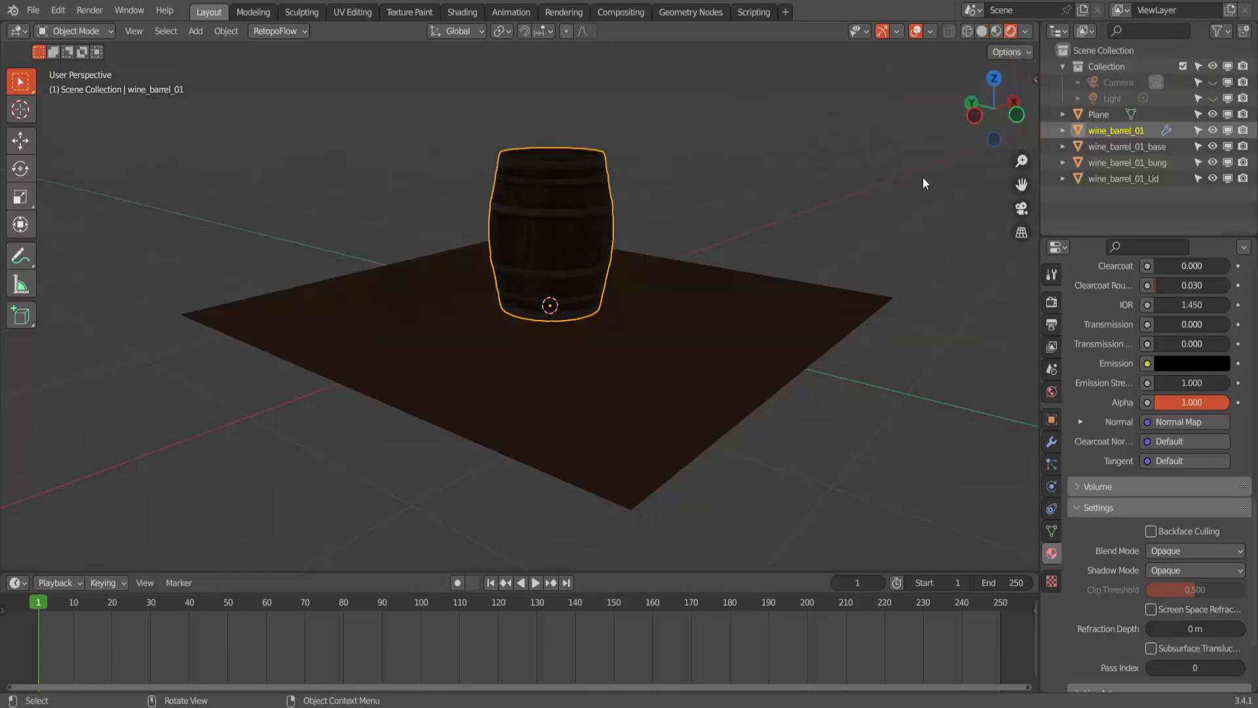
pyautogui.click(1213, 100)
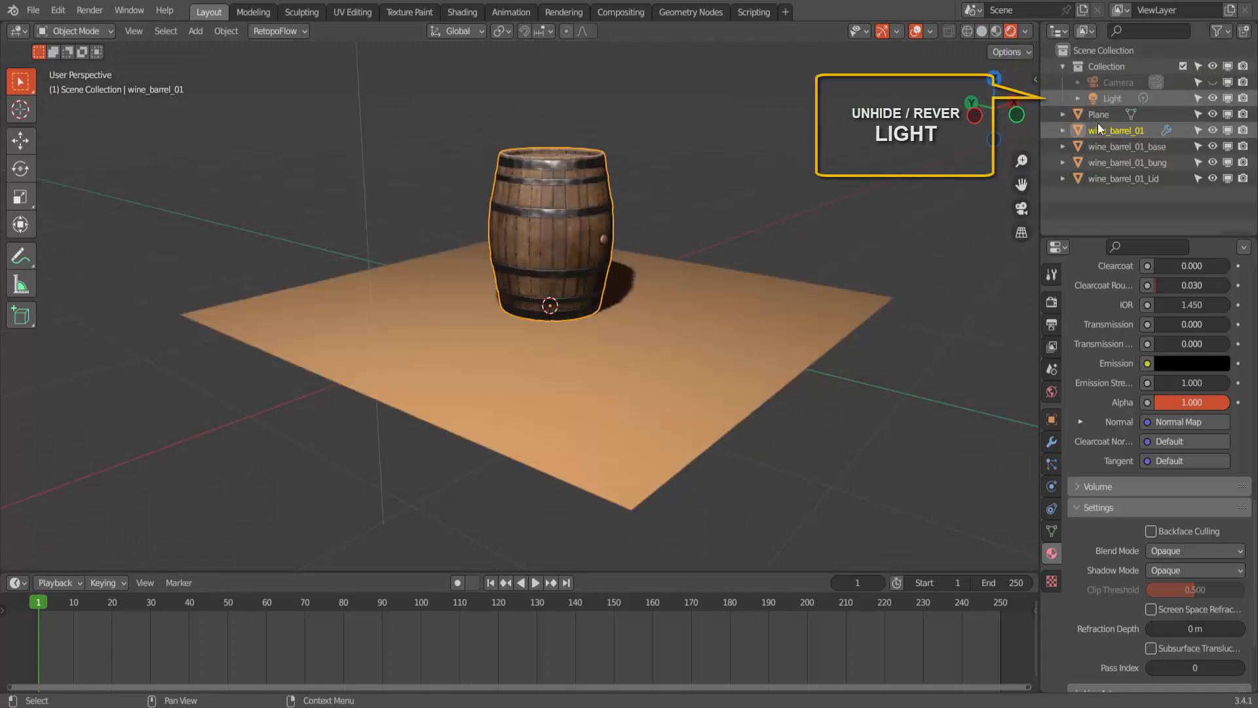
# Examine the point light above the scene and the shadow the barrel casts on the plane.
pyautogui.scroll(-6, 446, 376)
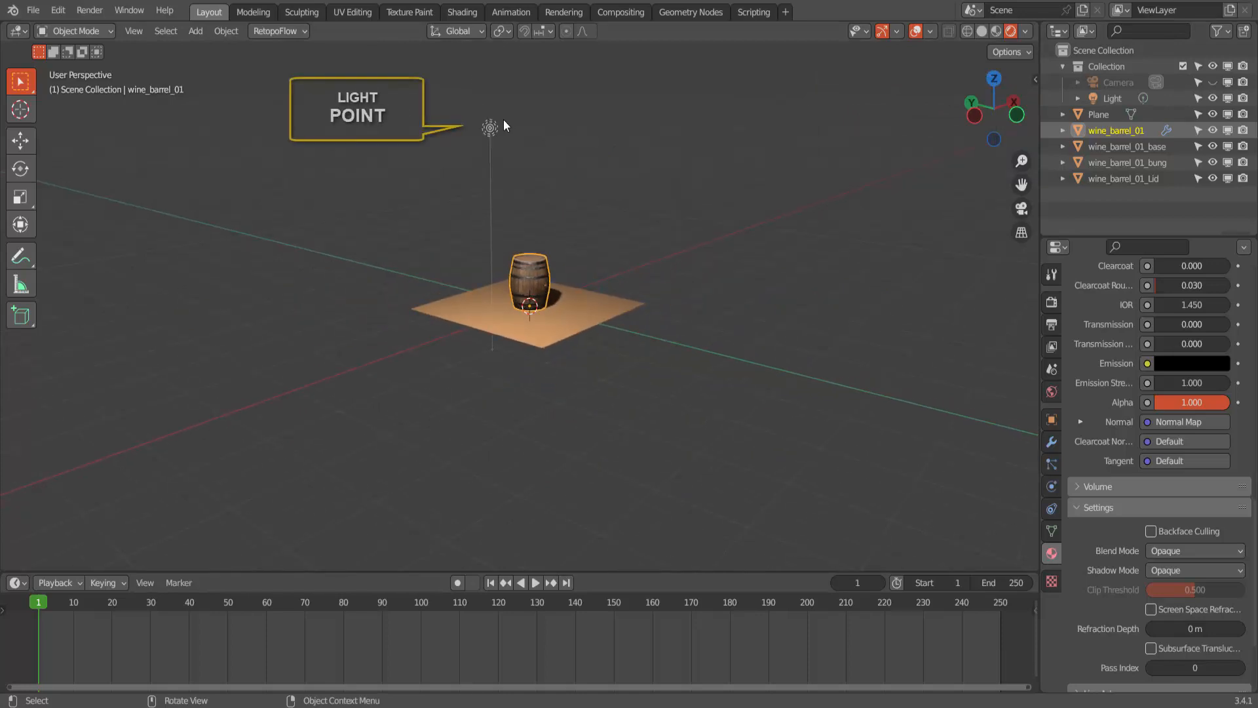
pyautogui.moveTo(392, 343); pyautogui.dragTo(487, 355, button='middle')
pyautogui.scroll(3, 791, 267)
pyautogui.scroll(4, 791, 265)
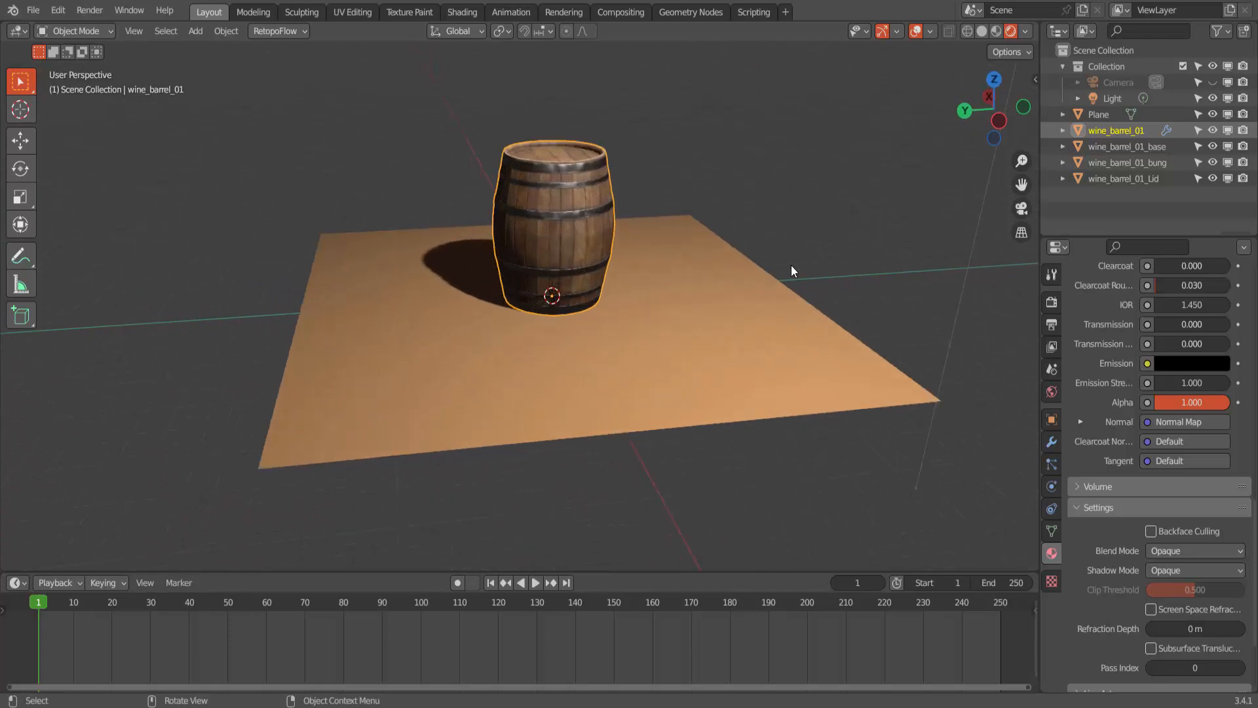
pyautogui.scroll(-1, 791, 264)
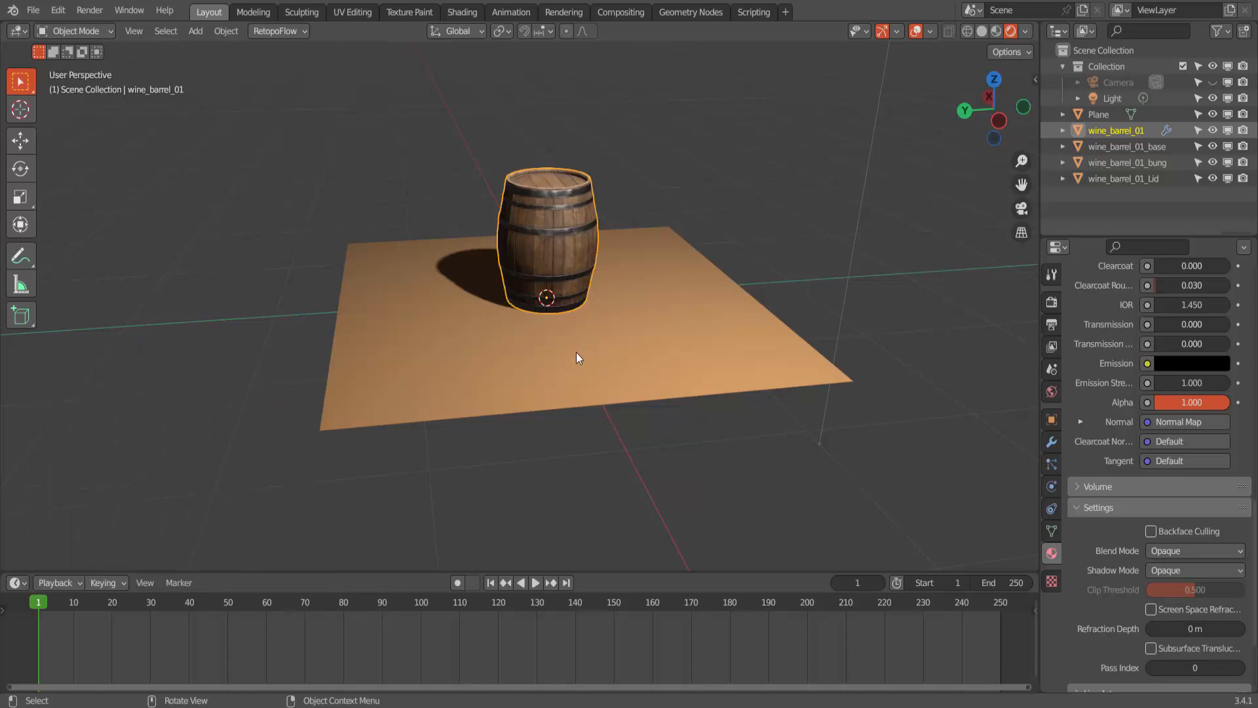
pyautogui.scroll(5, 611, 350)
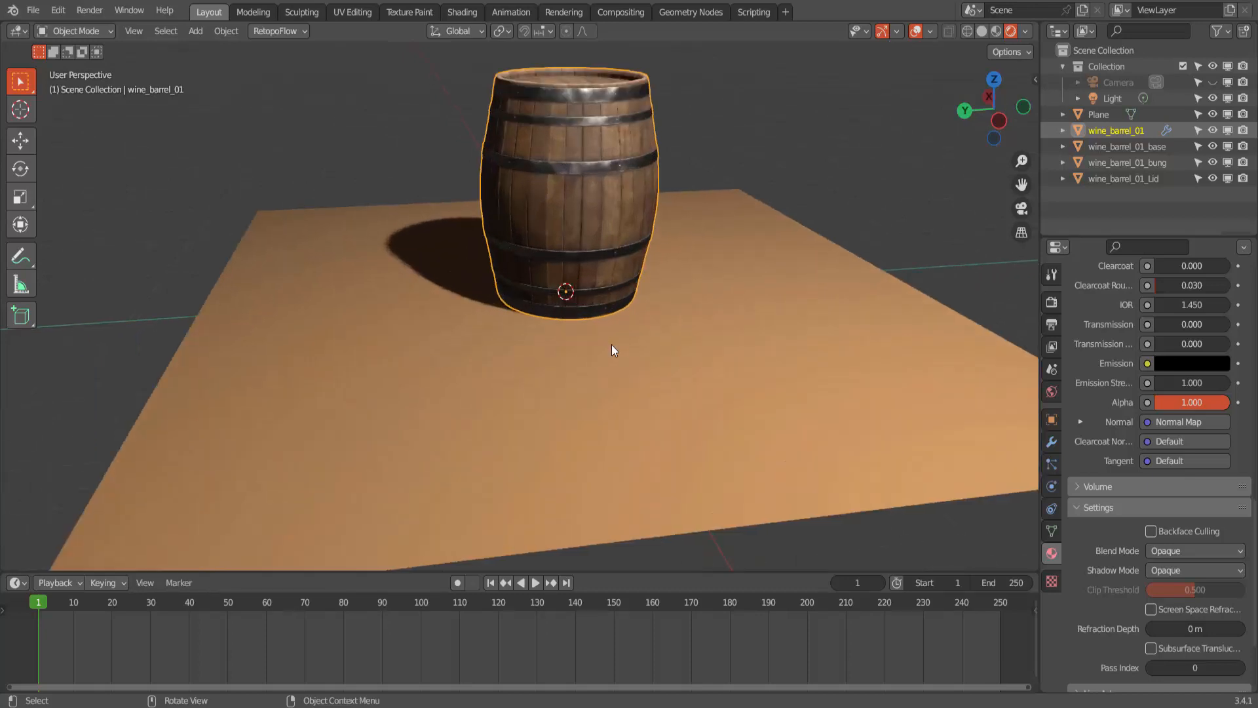
pyautogui.scroll(-1, 611, 350)
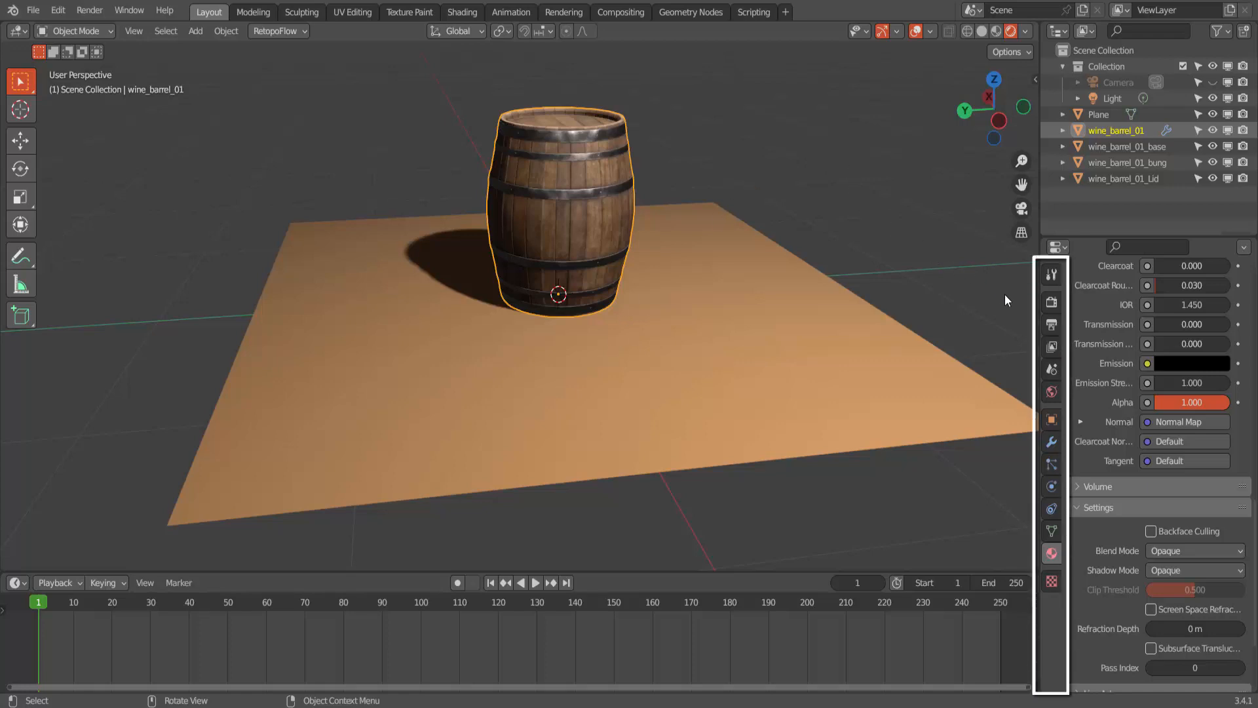
# Set the scene's render engine to Cycles.
pyautogui.click(1051, 305)
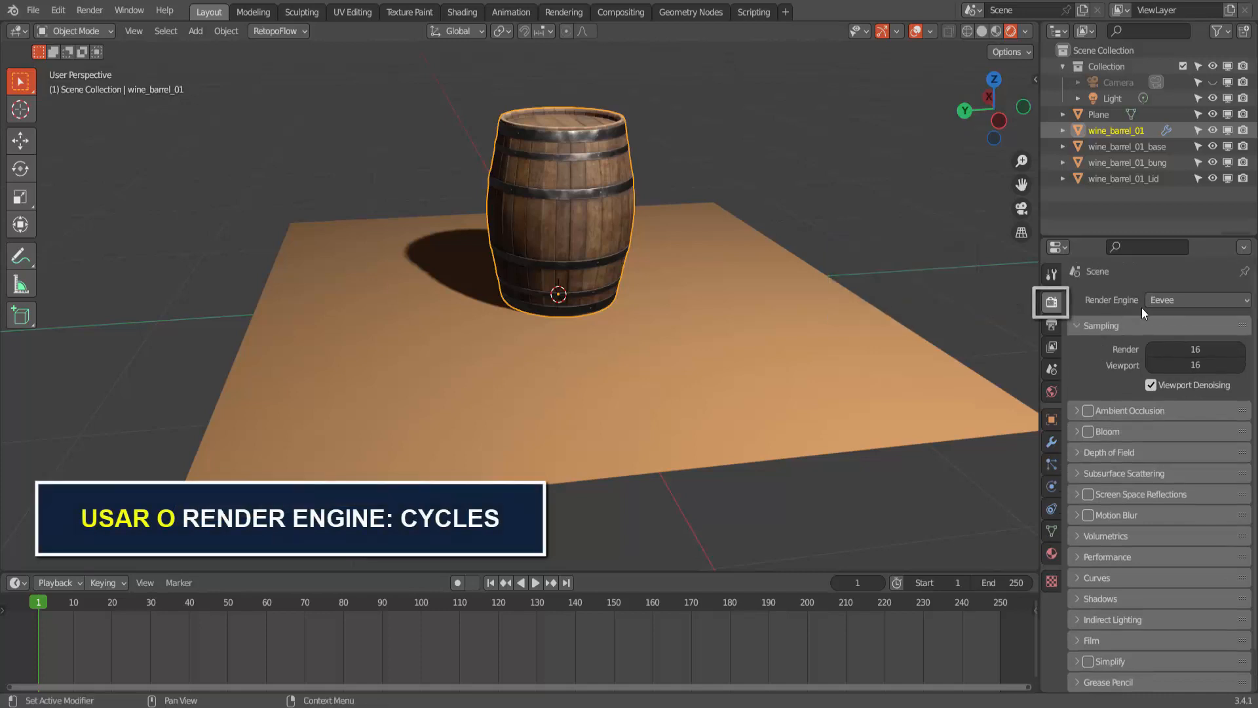
pyautogui.click(1182, 299)
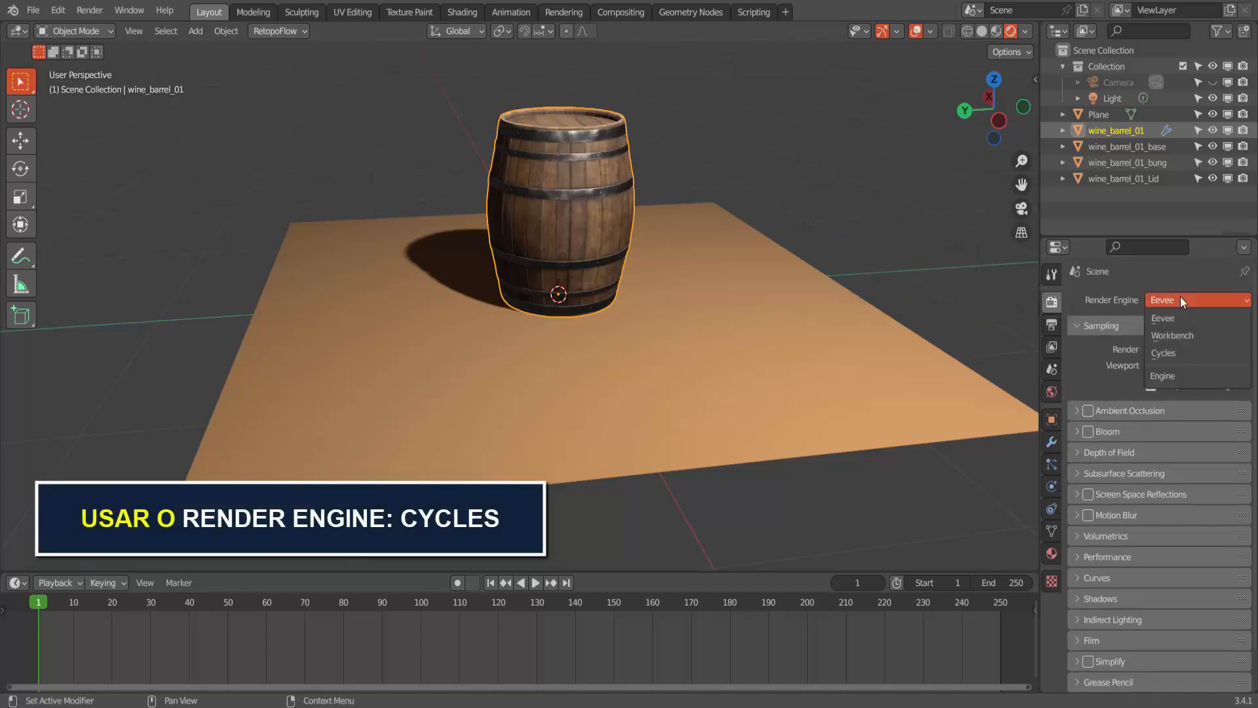
pyautogui.click(1170, 349)
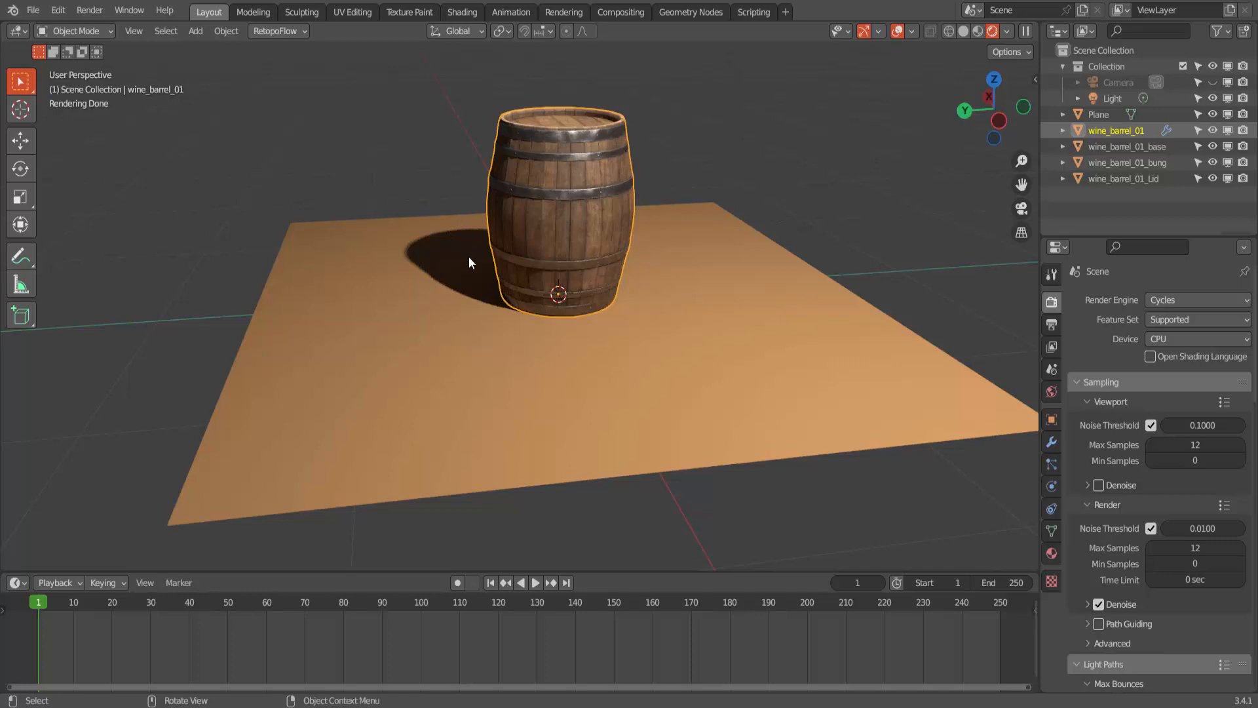
# Try different radii on the point light and set its radius to 0.01 m.
pyautogui.click(1112, 97)
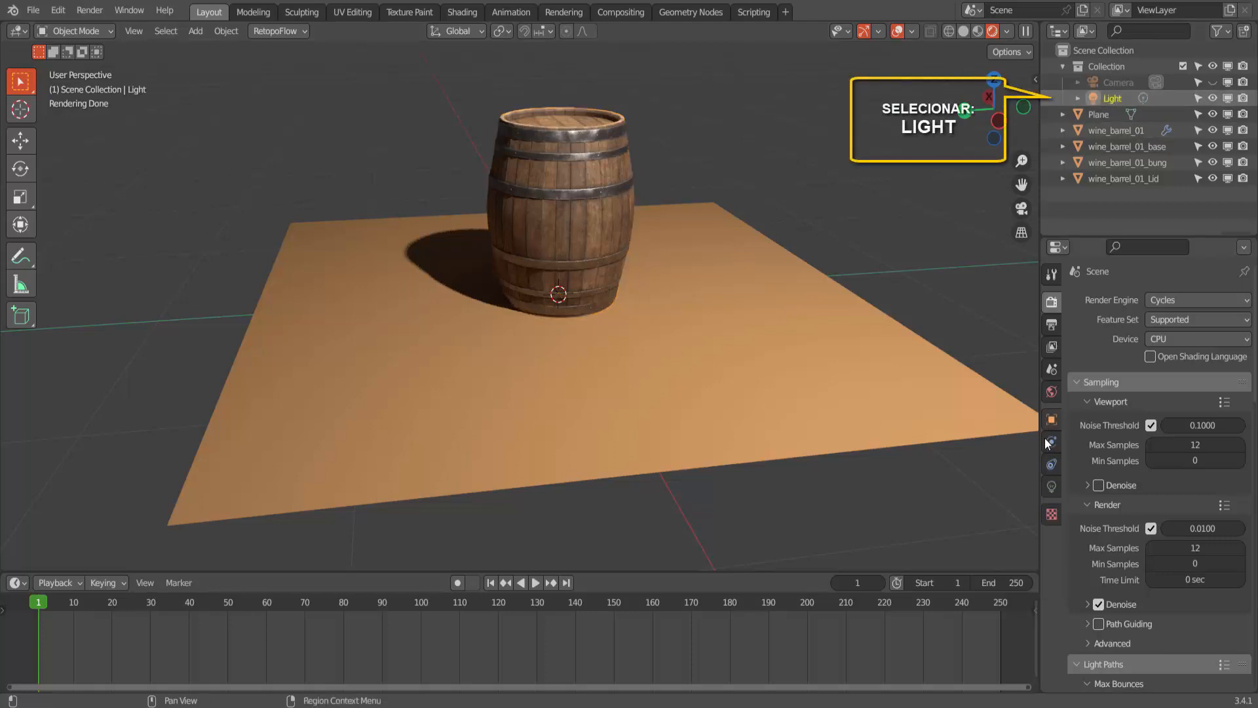
pyautogui.click(1052, 486)
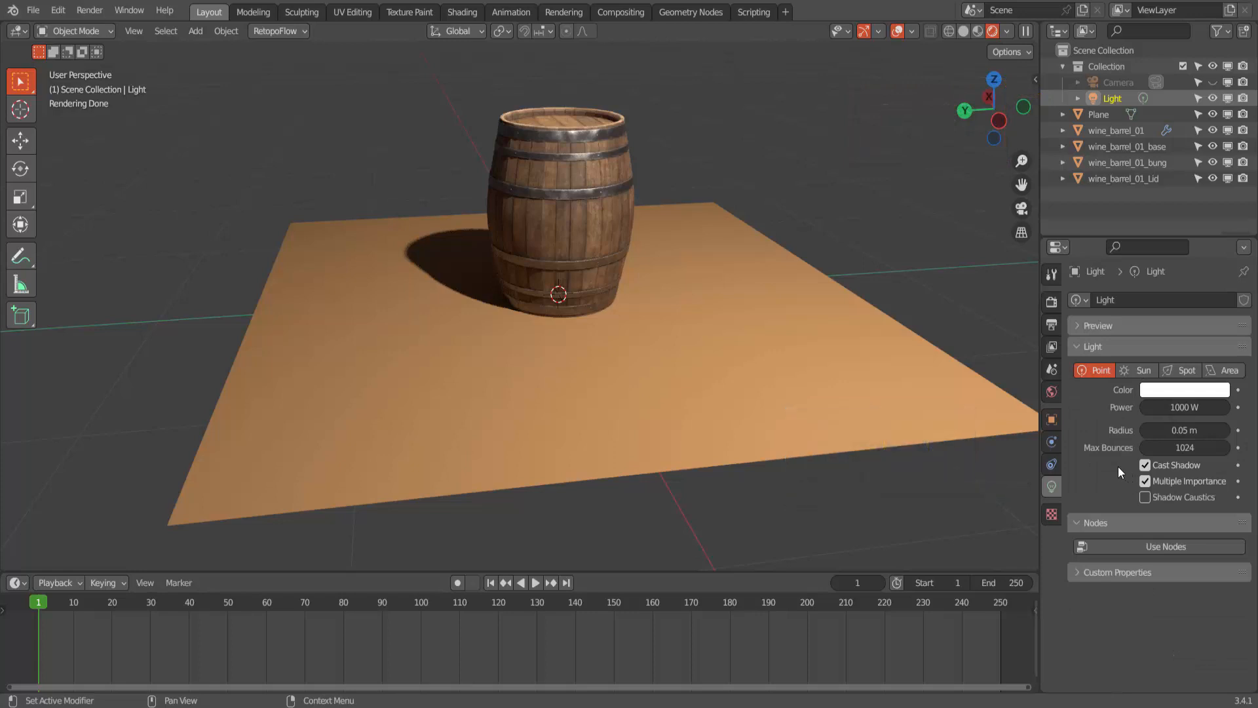
pyautogui.moveTo(1178, 436); pyautogui.dragTo(1172, 430)
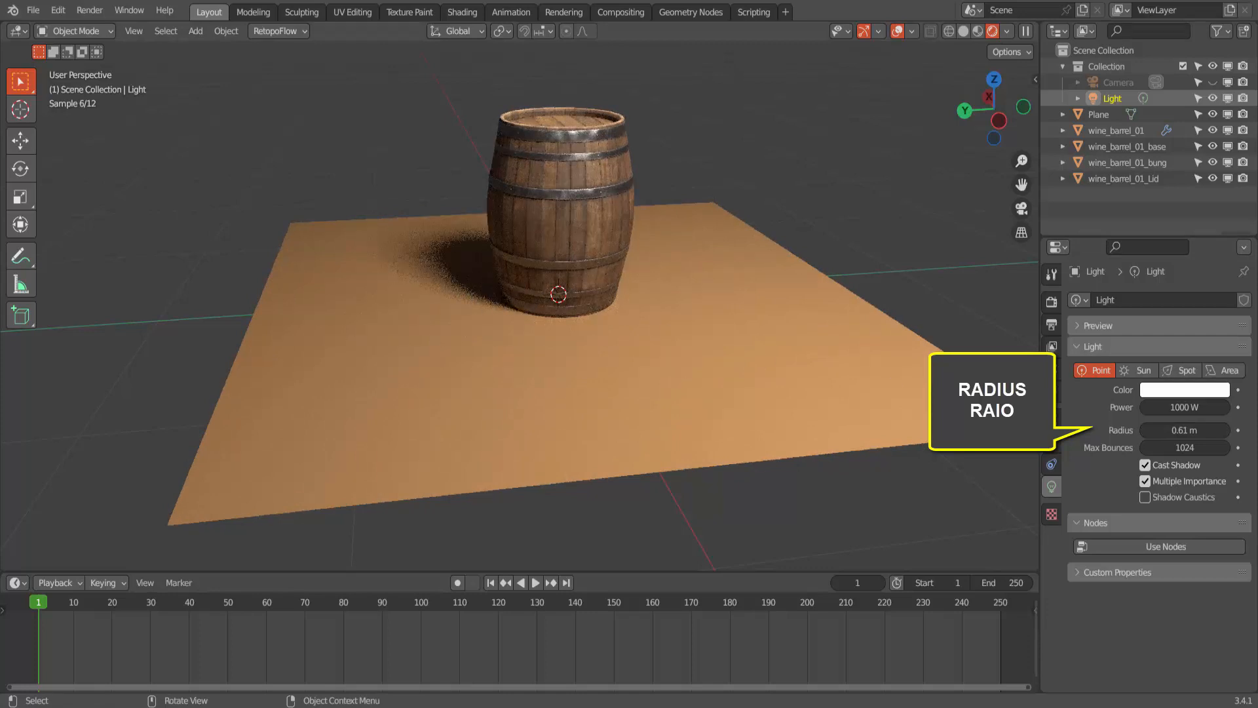
pyautogui.moveTo(1185, 430); pyautogui.dragTo(1145, 430)
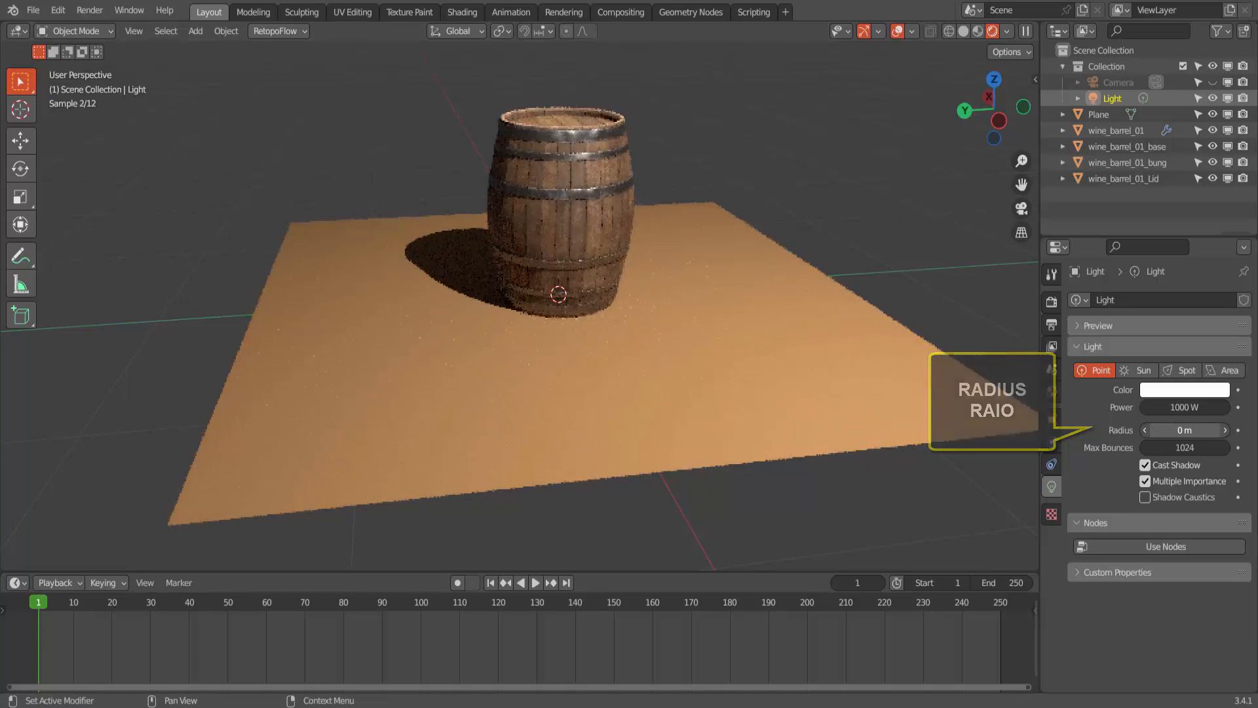
pyautogui.doubleClick(1185, 430)
pyautogui.write('0.01')
pyautogui.press('Return')
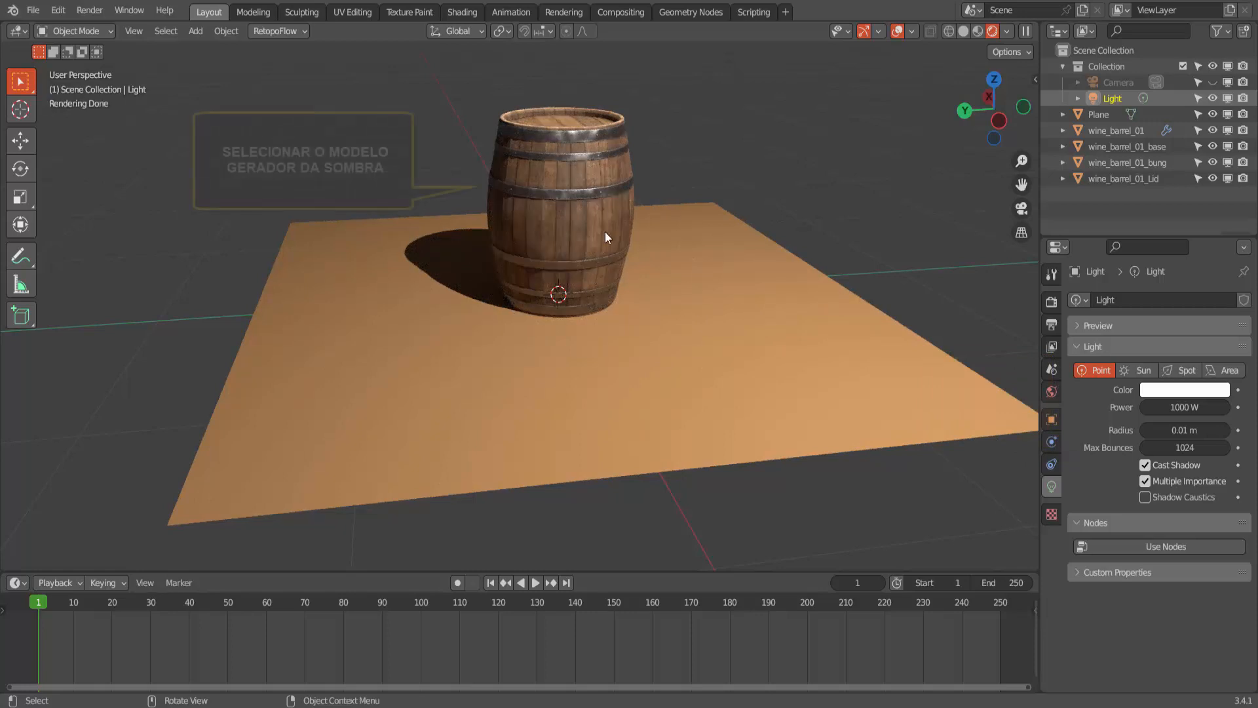
# Disable Camera ray visibility for the barrel body, wine_barrel_01, in its object visibility settings.
pyautogui.click(594, 191)
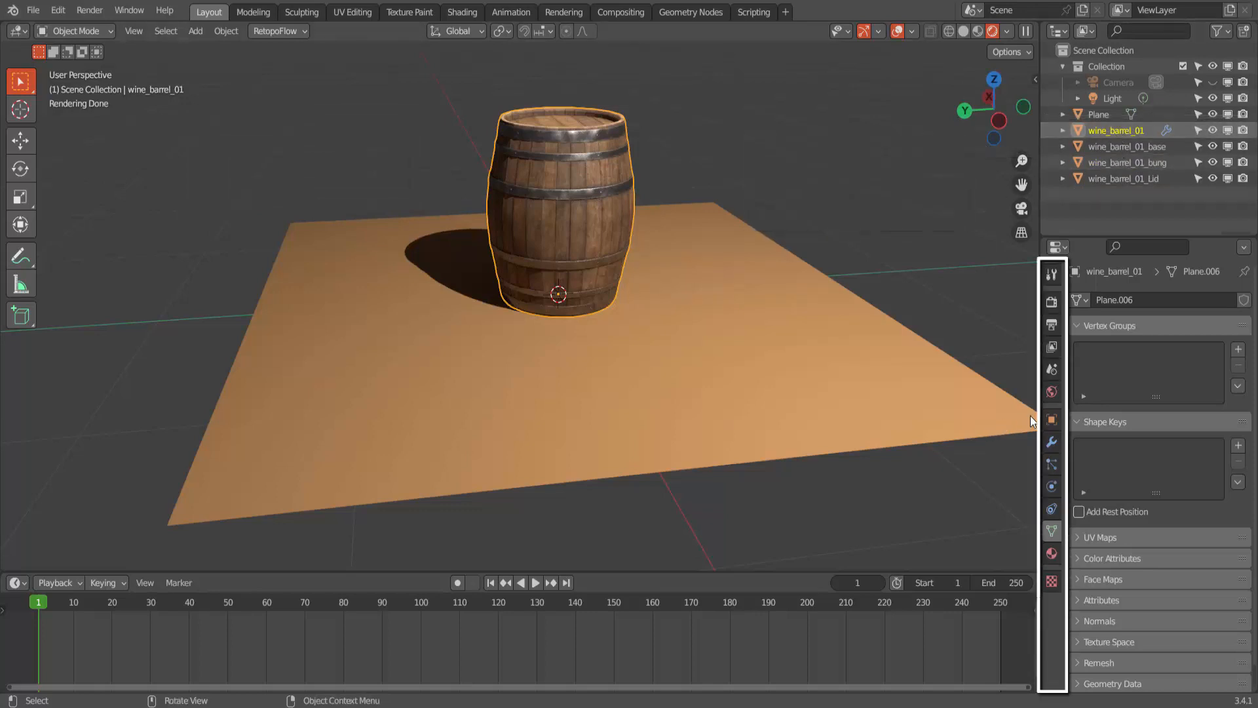
pyautogui.click(1052, 421)
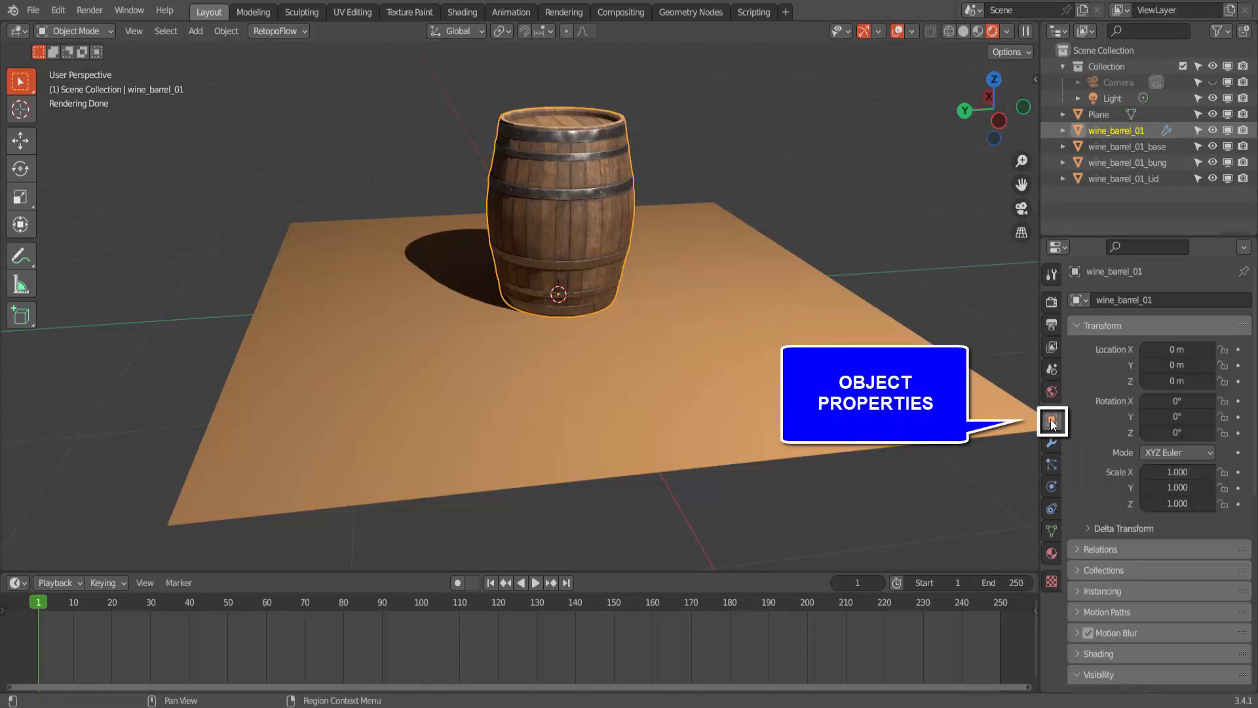
pyautogui.scroll(-2, 1087, 494)
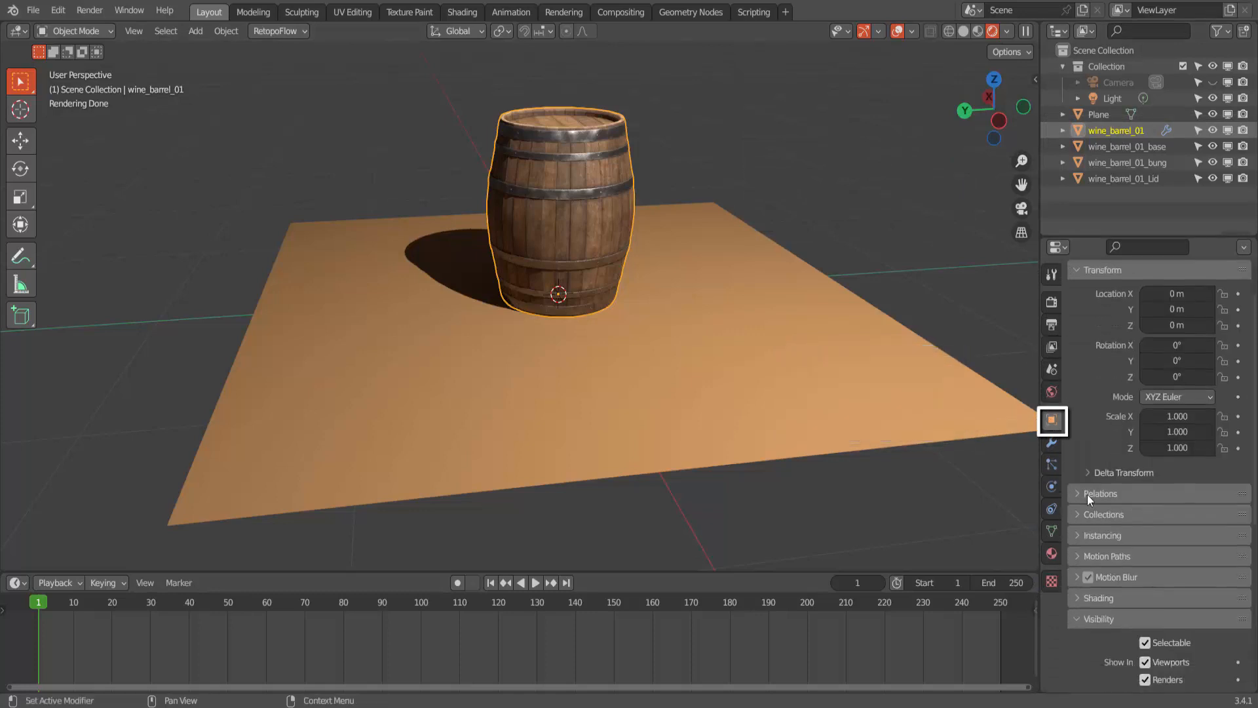
pyautogui.scroll(-6, 1087, 494)
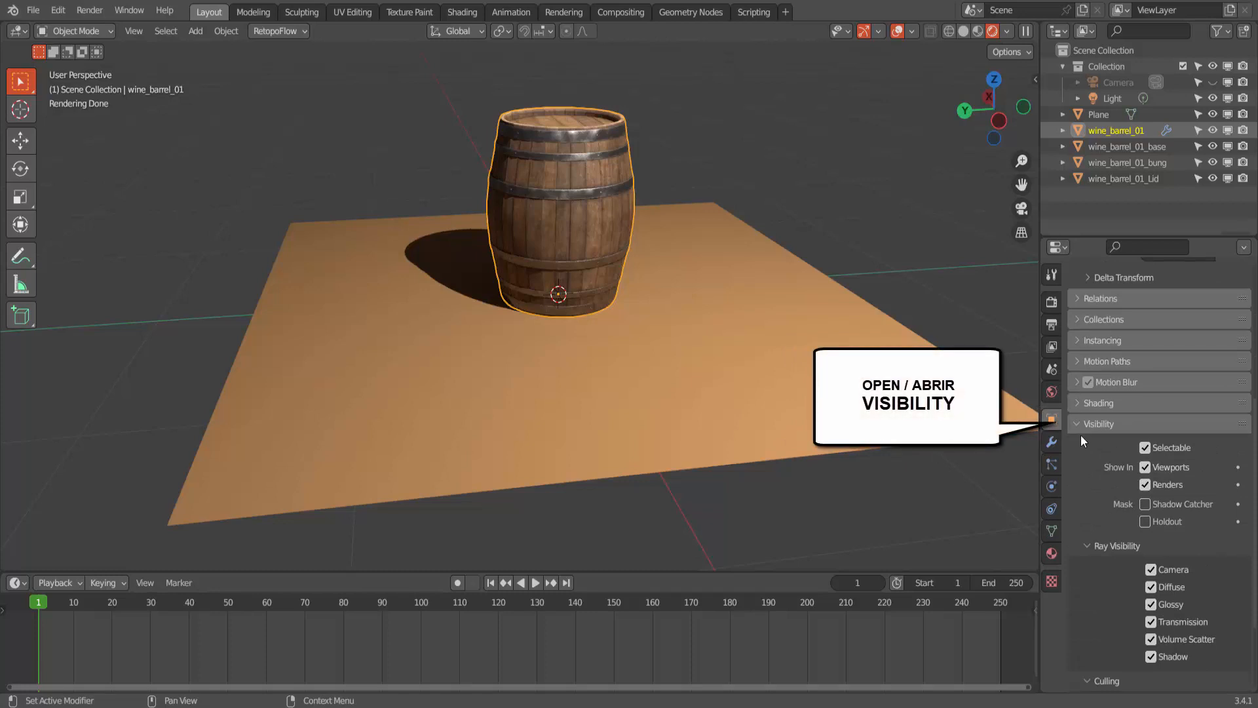
pyautogui.click(1078, 423)
pyautogui.click(1077, 423)
pyautogui.scroll(-3, 1082, 479)
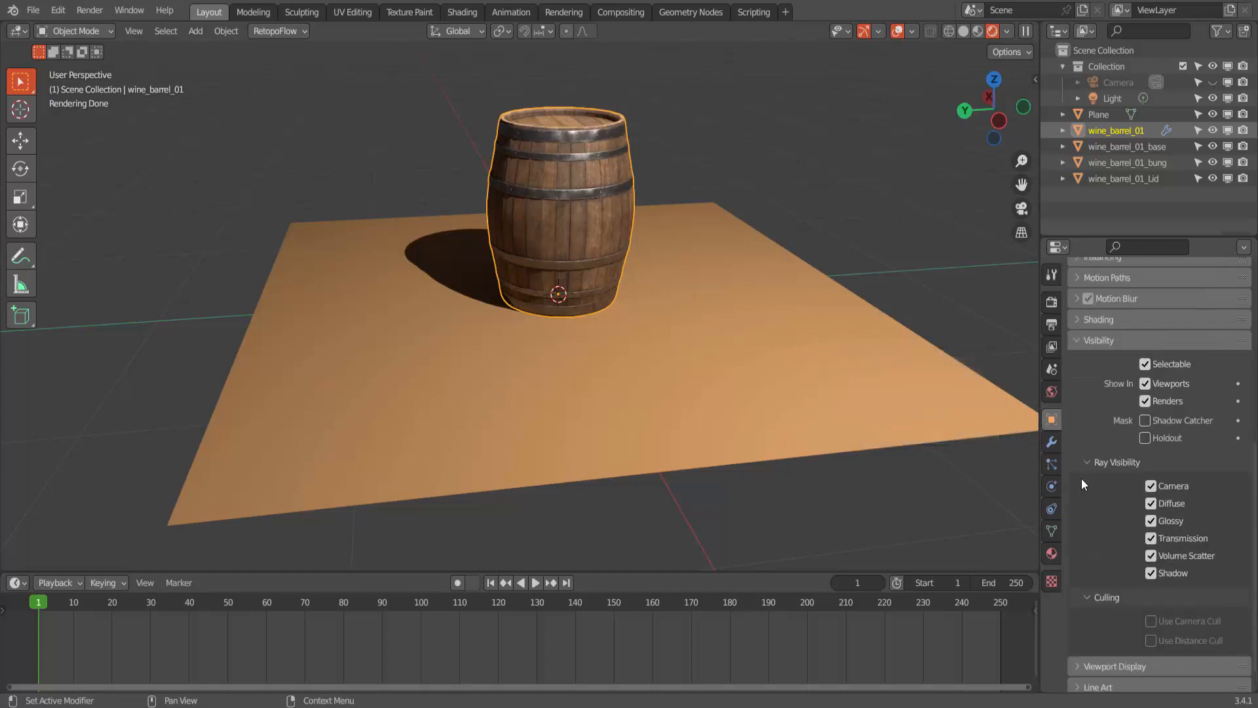
pyautogui.scroll(-1, 1083, 472)
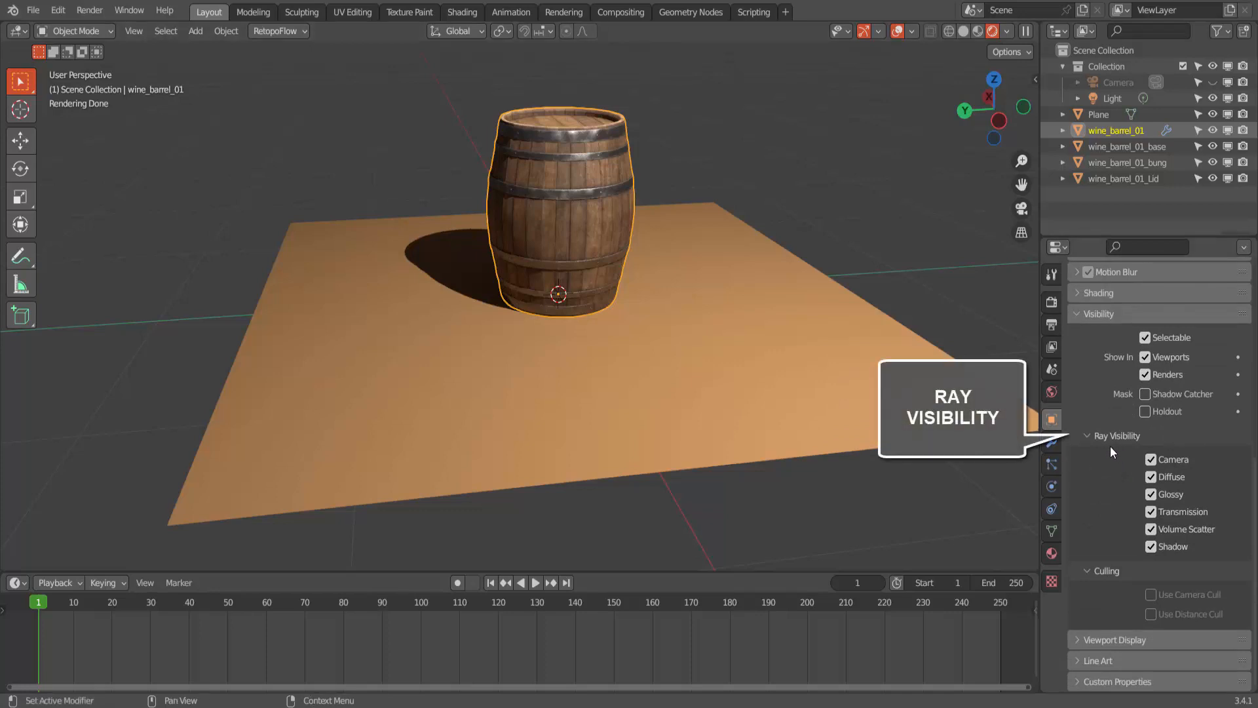
pyautogui.click(1152, 459)
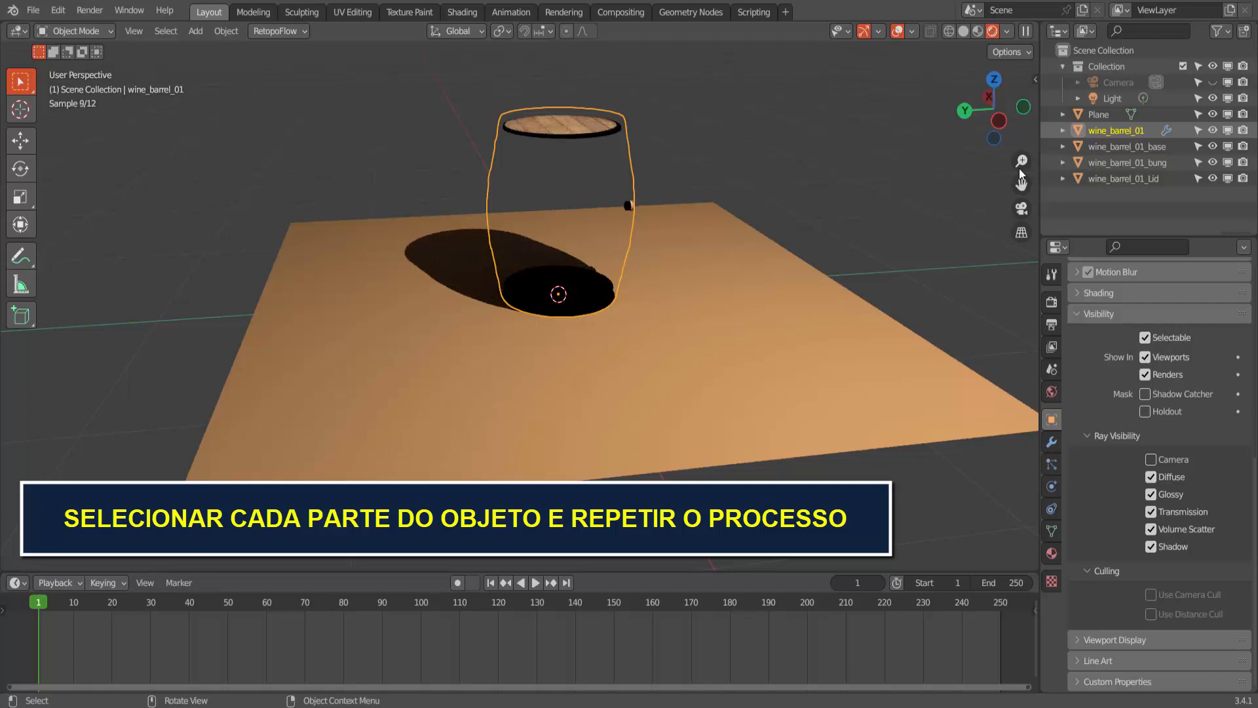
# Disable Camera ray visibility for the barrel's lid and bung, wine_barrel_01_Lid and wine_barrel_01_bung.
pyautogui.click(1114, 176)
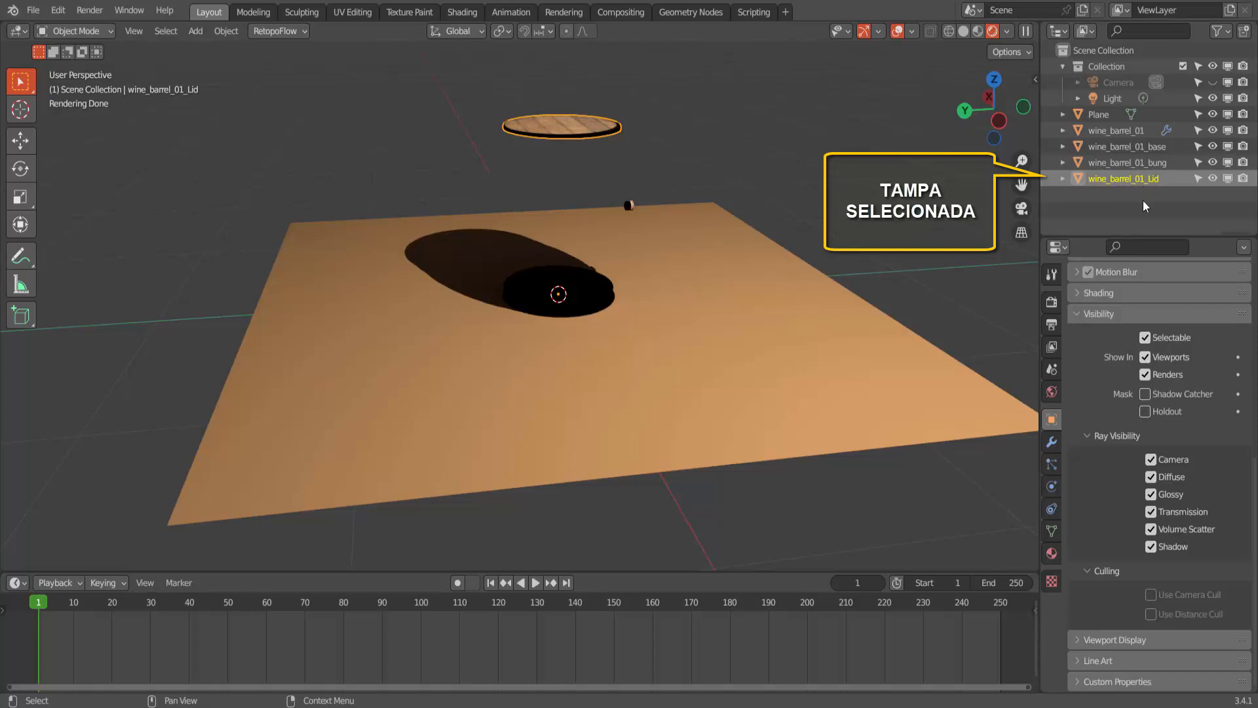
pyautogui.click(1152, 459)
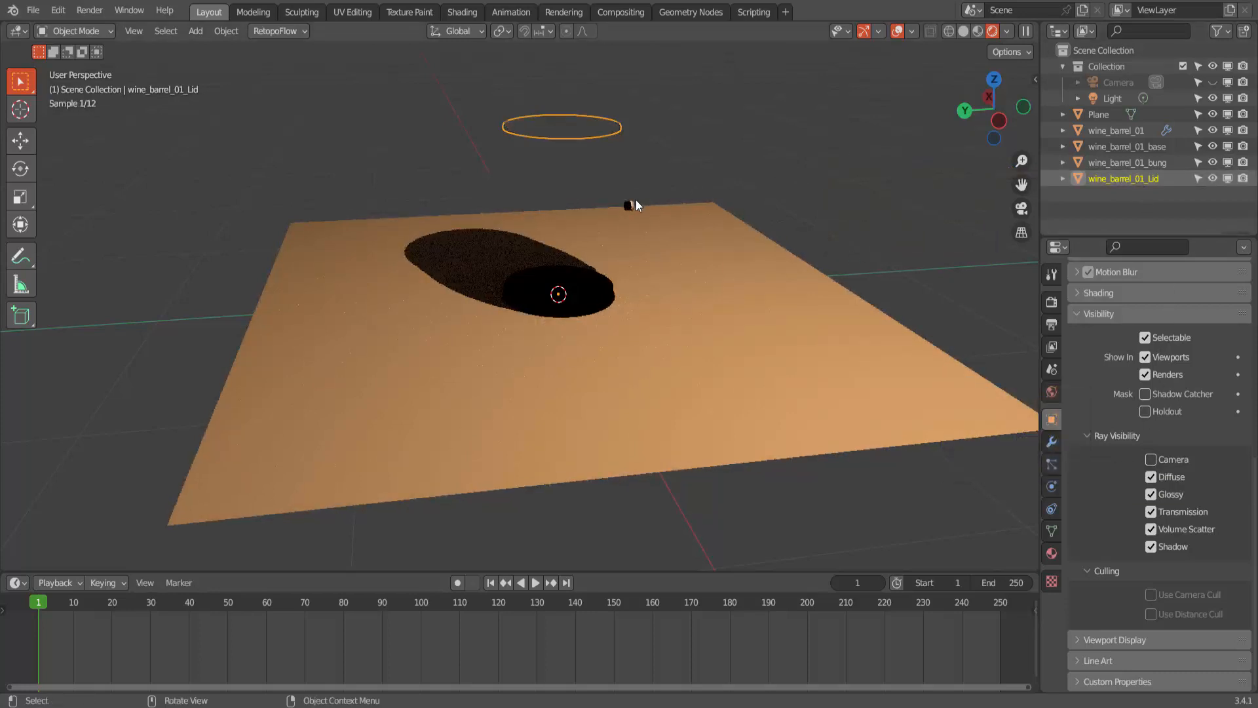
pyautogui.click(630, 206)
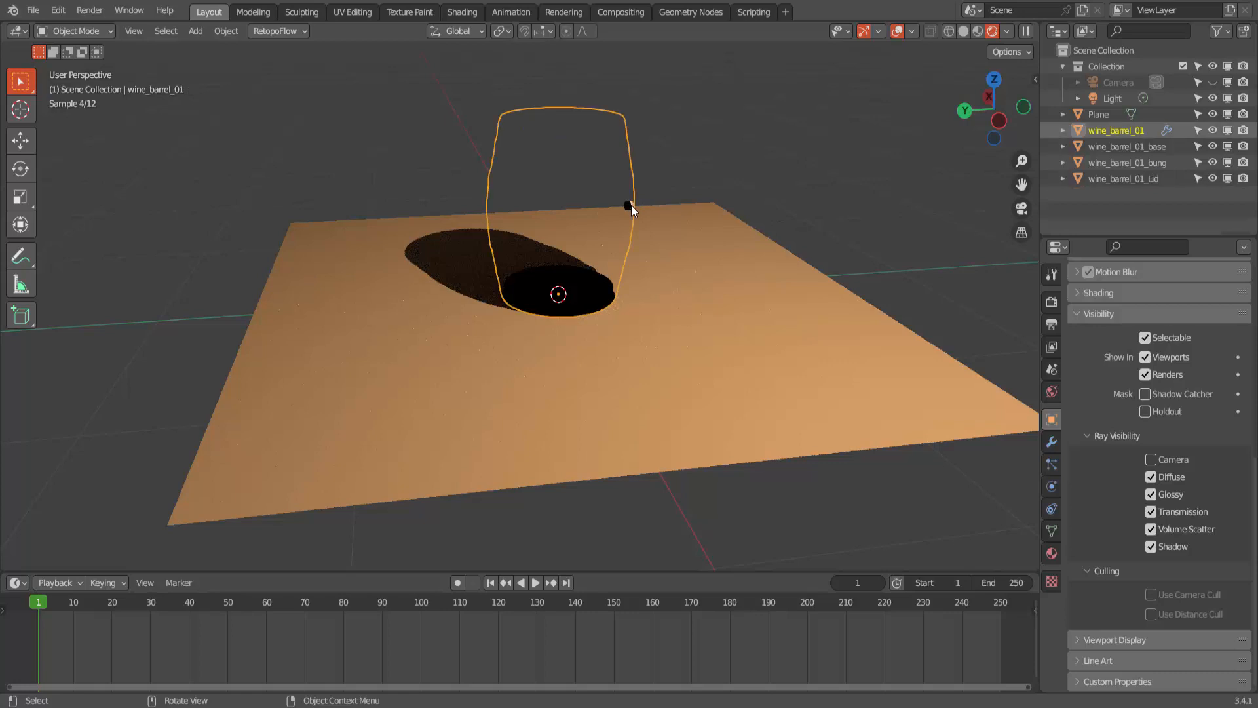
pyautogui.click(630, 206)
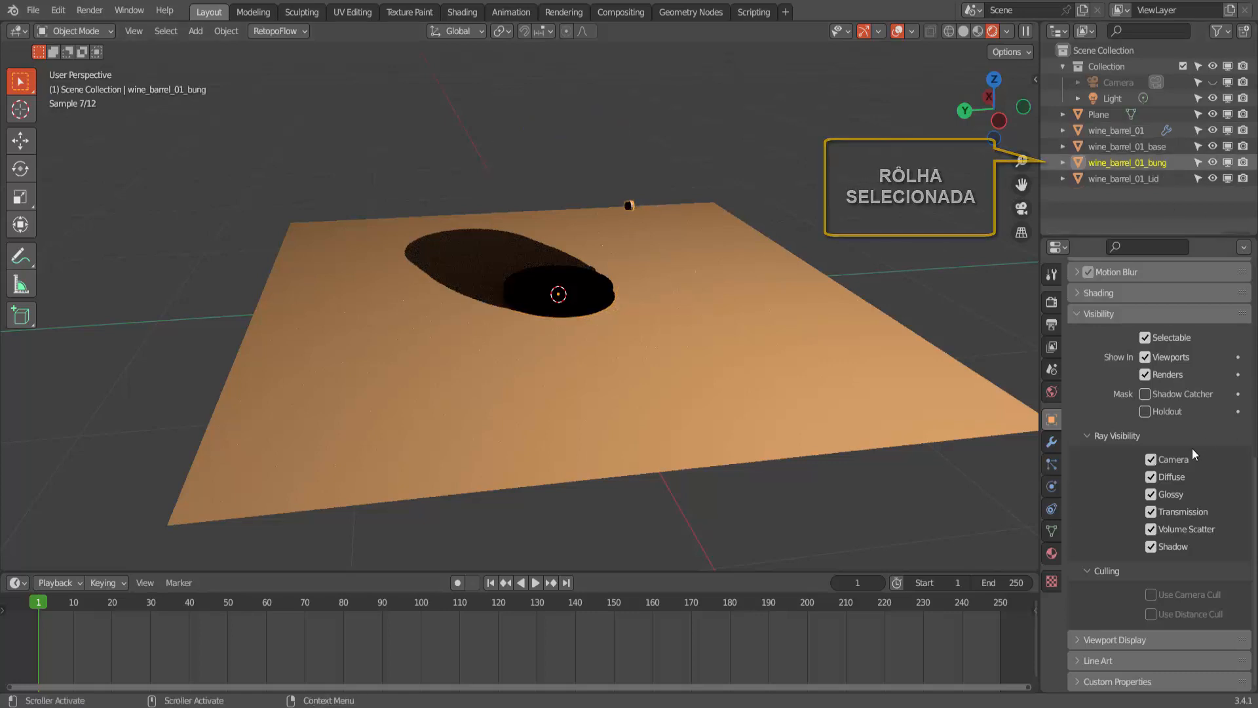
pyautogui.click(1152, 459)
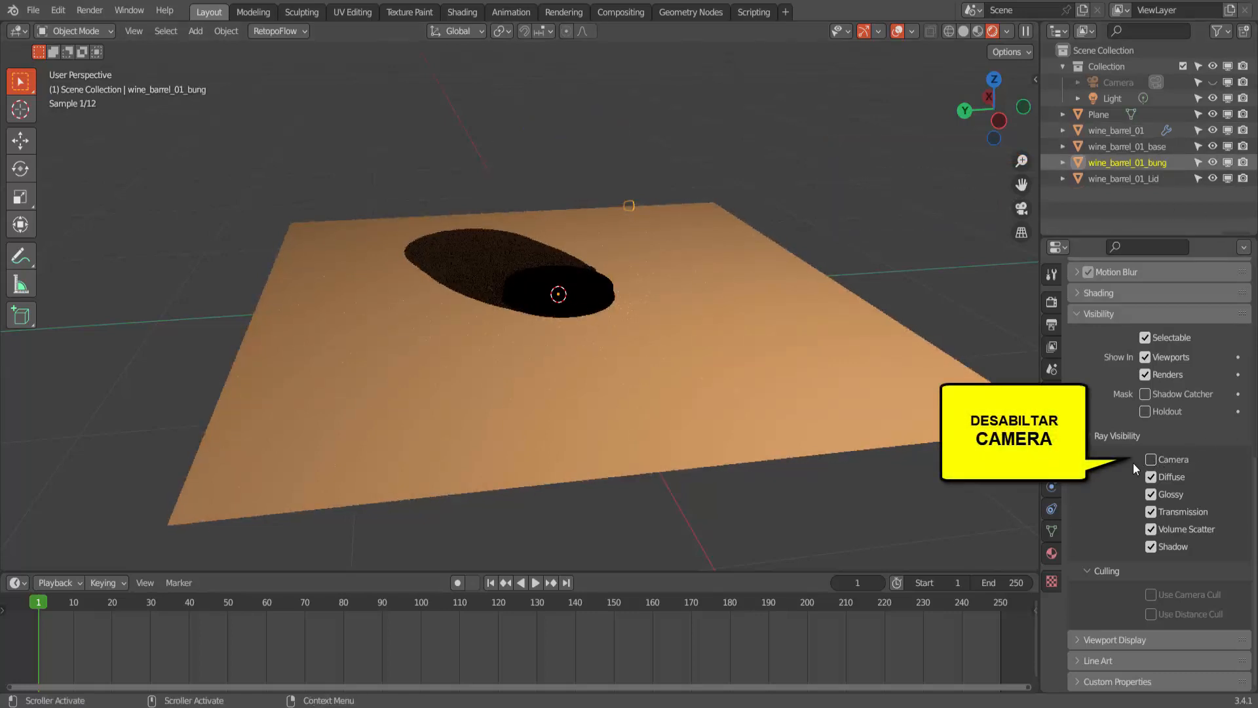
# Disable Camera ray visibility for wine_barrel_01_base and deselect everything.
pyautogui.click(1116, 145)
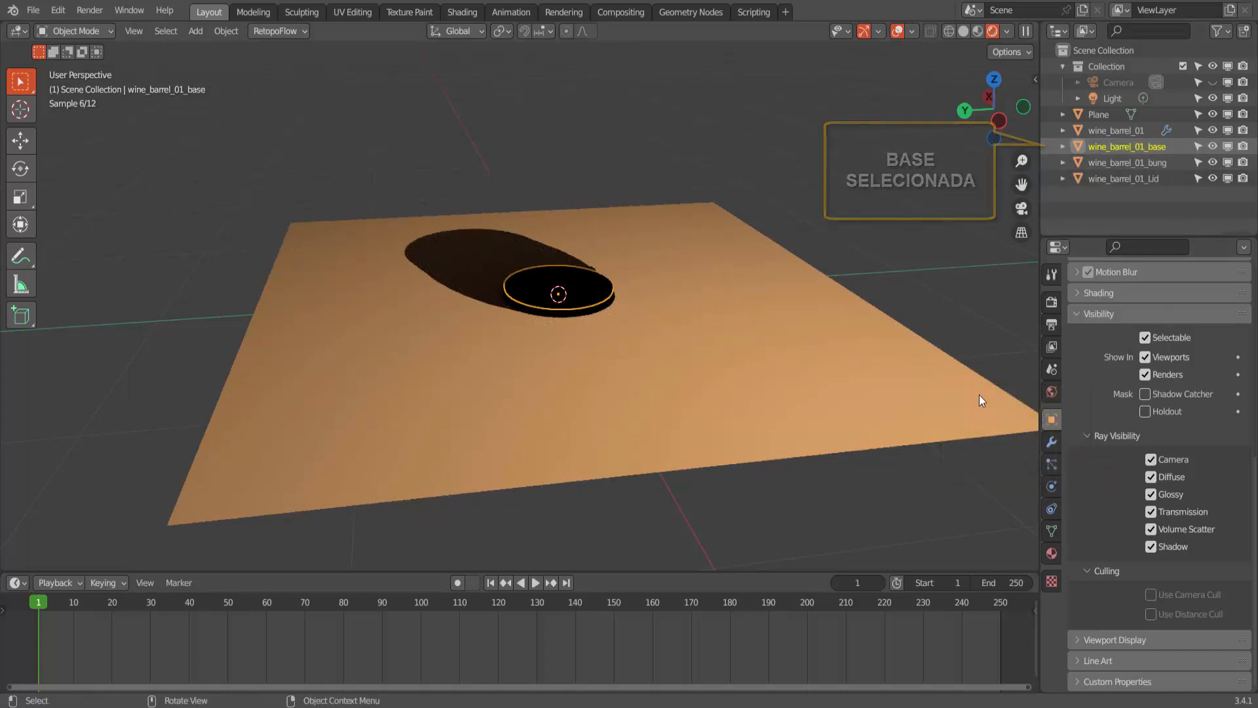
pyautogui.click(1150, 460)
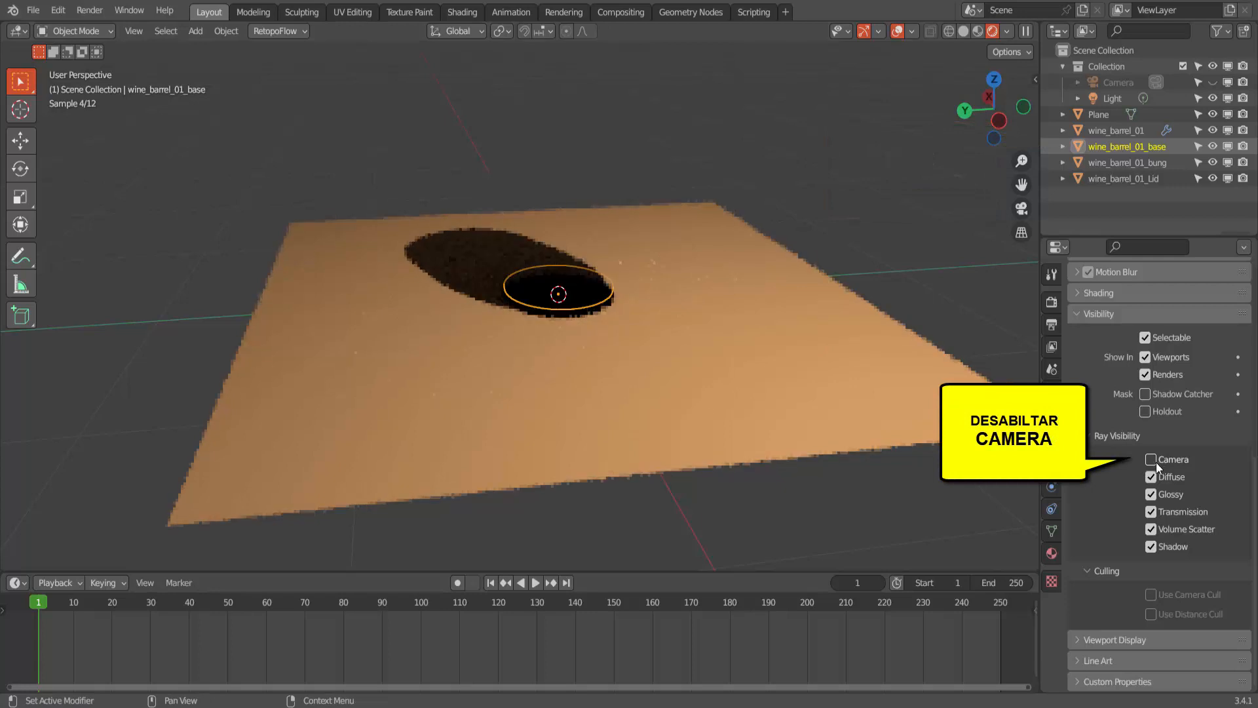
pyautogui.click(799, 153)
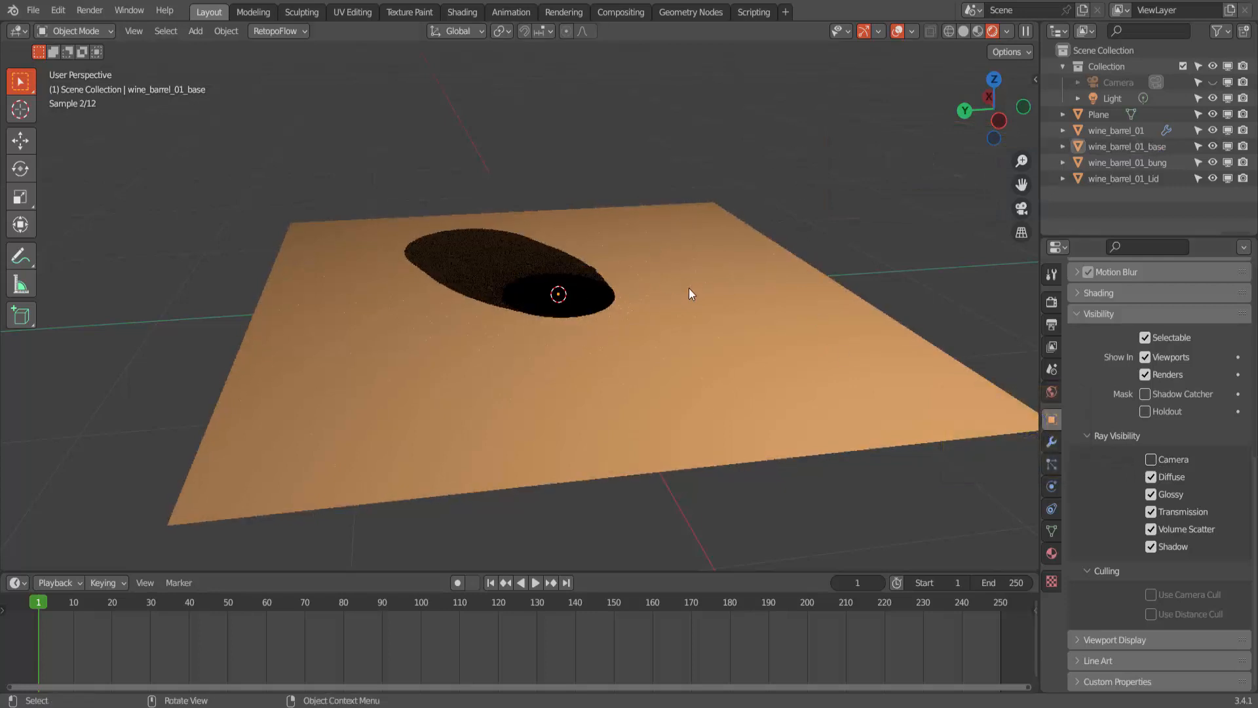
# Switch to the camera view and orbit it to frame the barrel's shadow on the plane.
pyautogui.click(1022, 209)
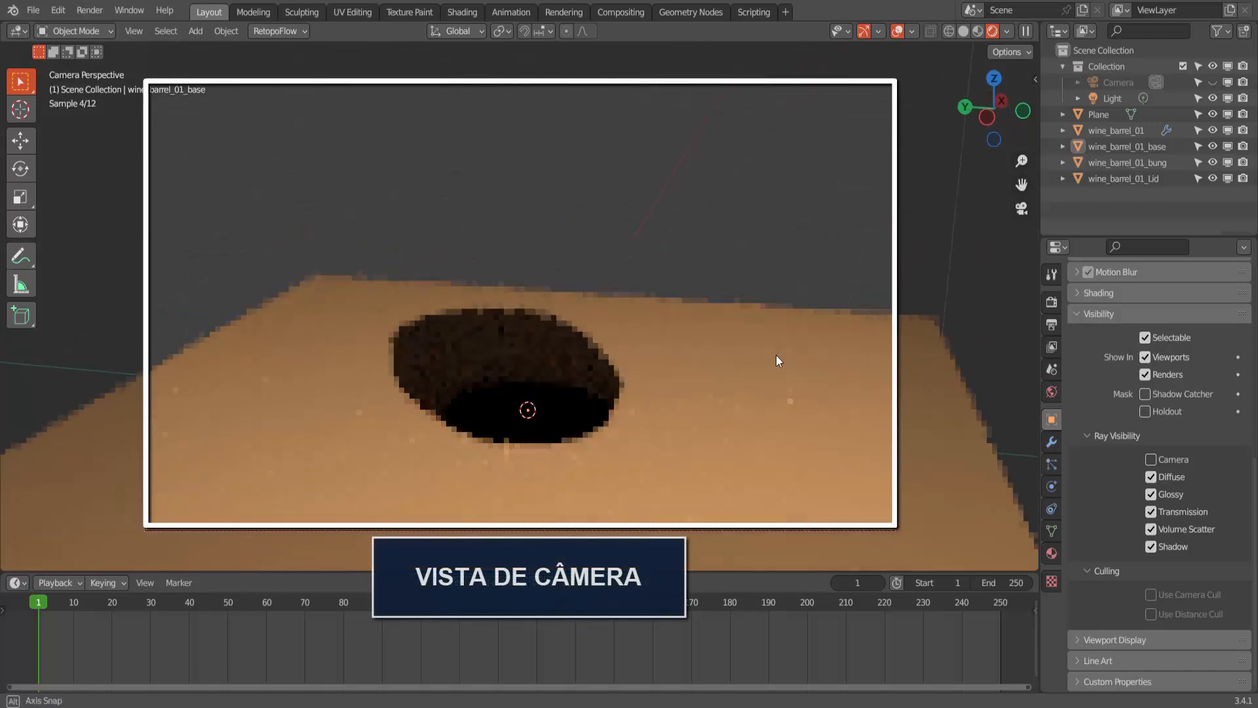
pyautogui.moveTo(776, 355); pyautogui.dragTo(800, 353, button='middle')
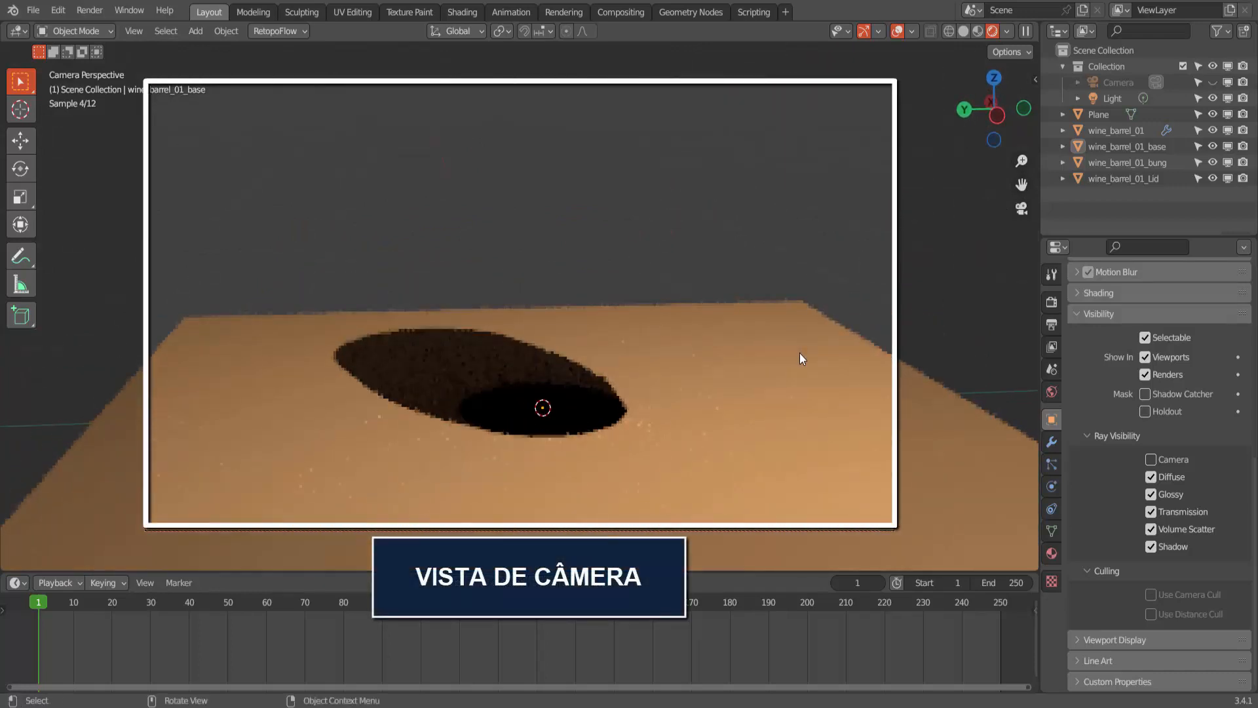
# Render a still image of the shadow-only scene and close the render result.
pyautogui.click(84, 11)
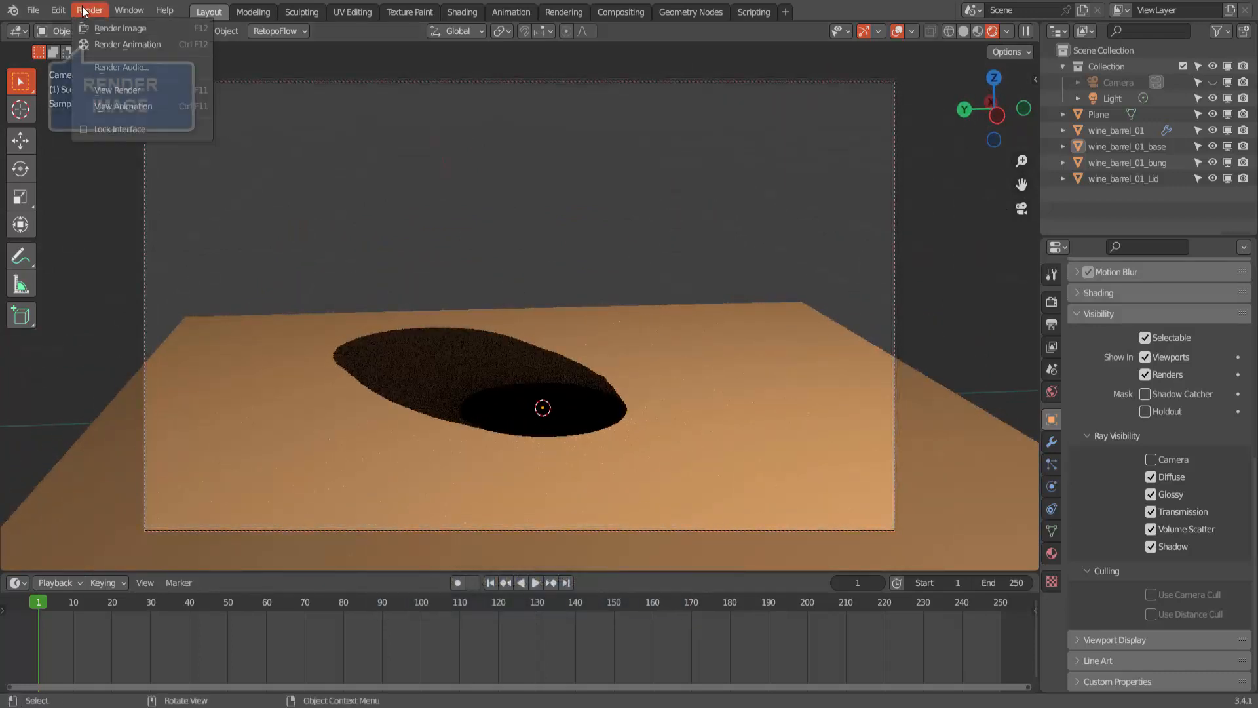
pyautogui.click(103, 28)
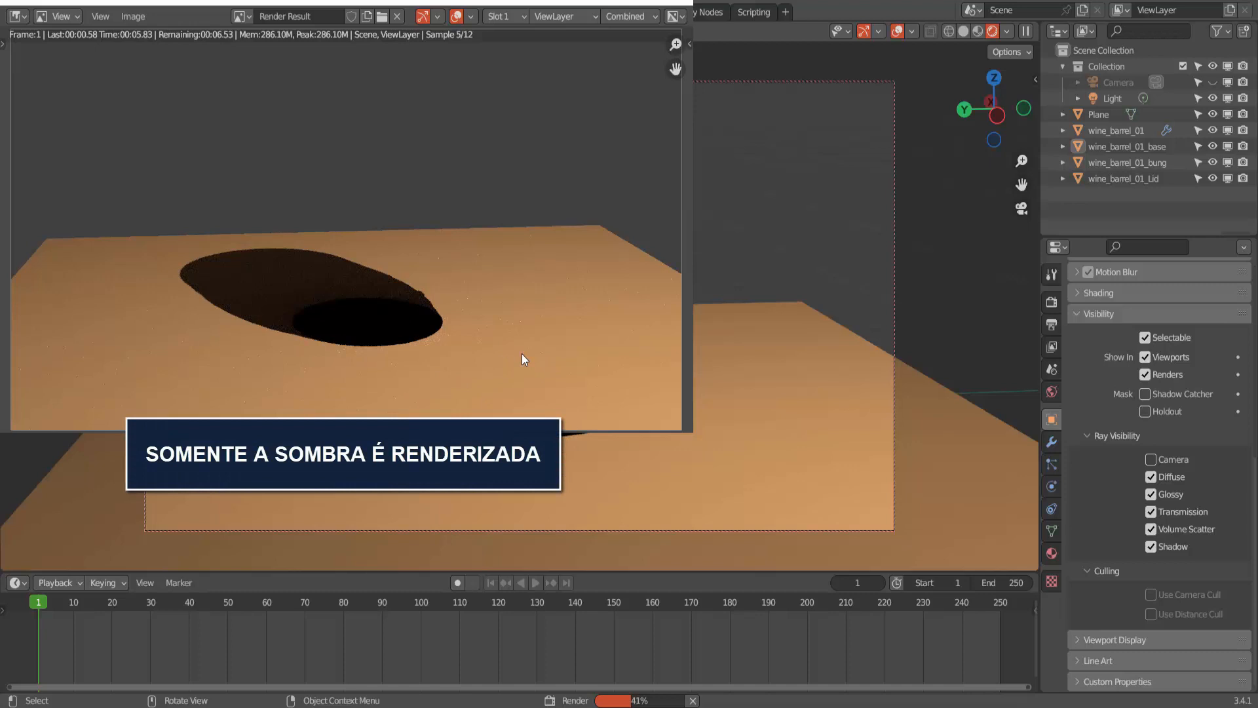
pyautogui.press('Escape')
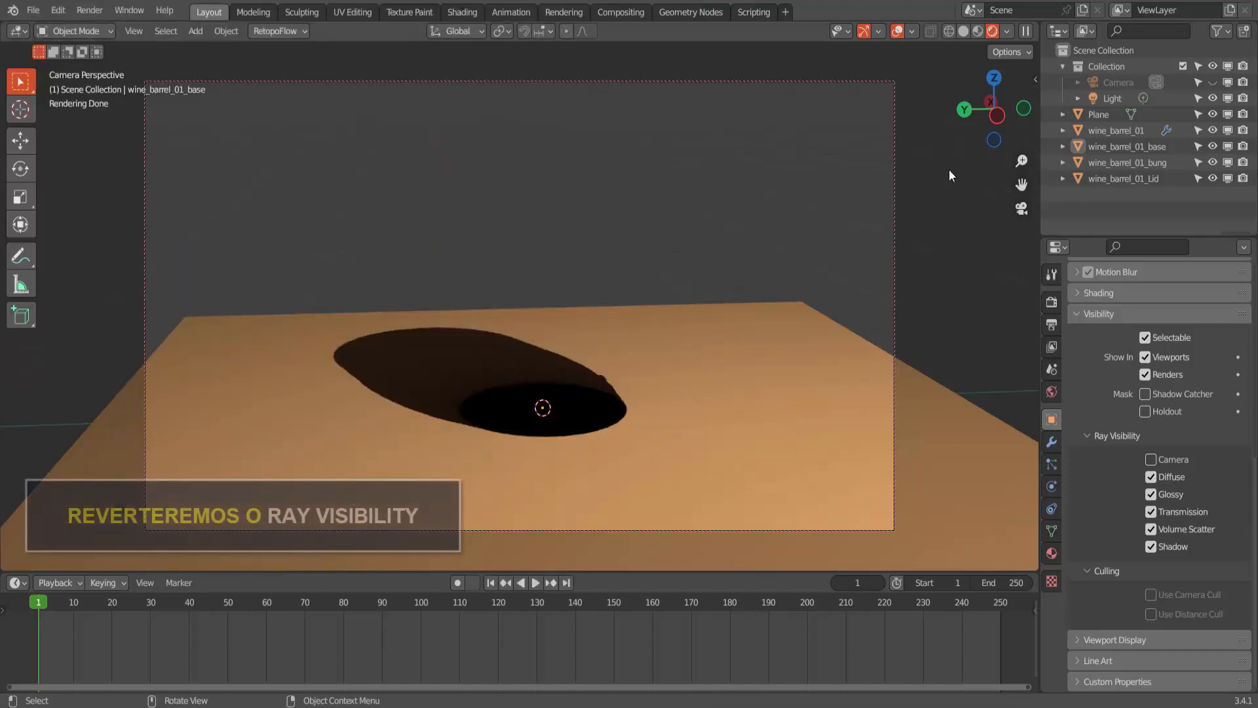
# Re-enable Camera ray visibility for wine_barrel_01, wine_barrel_01_base, wine_barrel_01_bung and wine_barrel_01_Lid.
pyautogui.click(1114, 130)
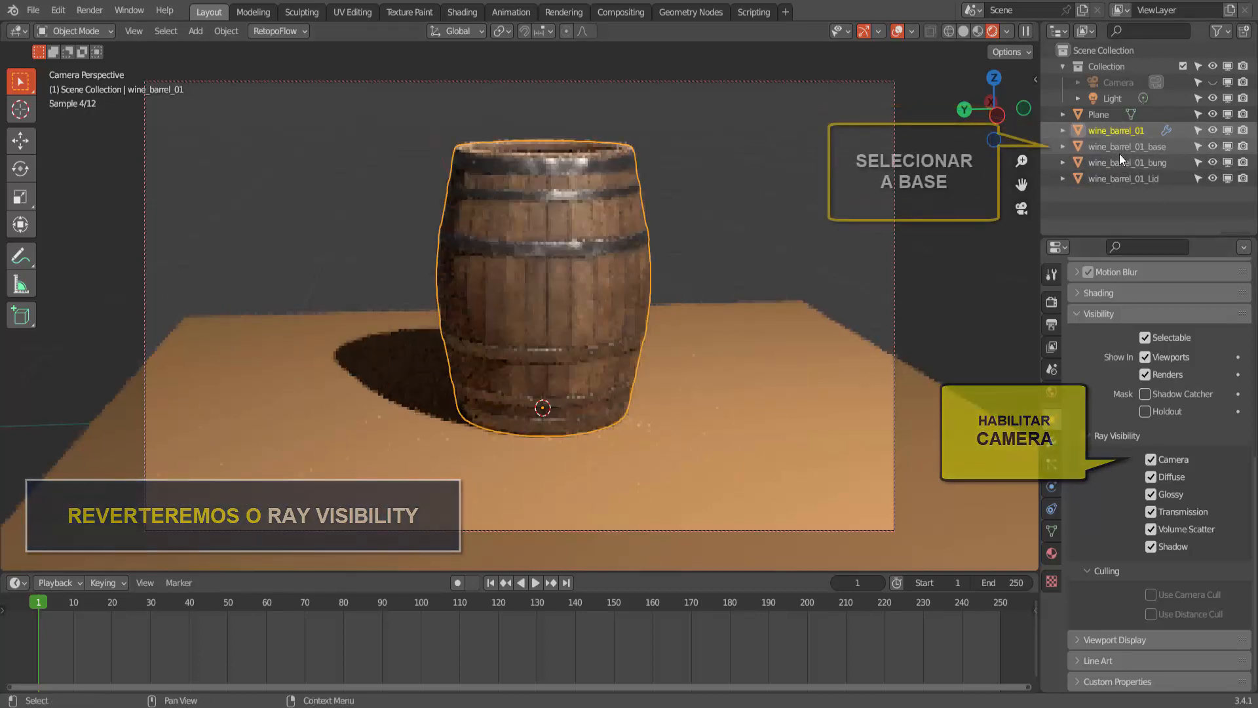
pyautogui.click(1121, 146)
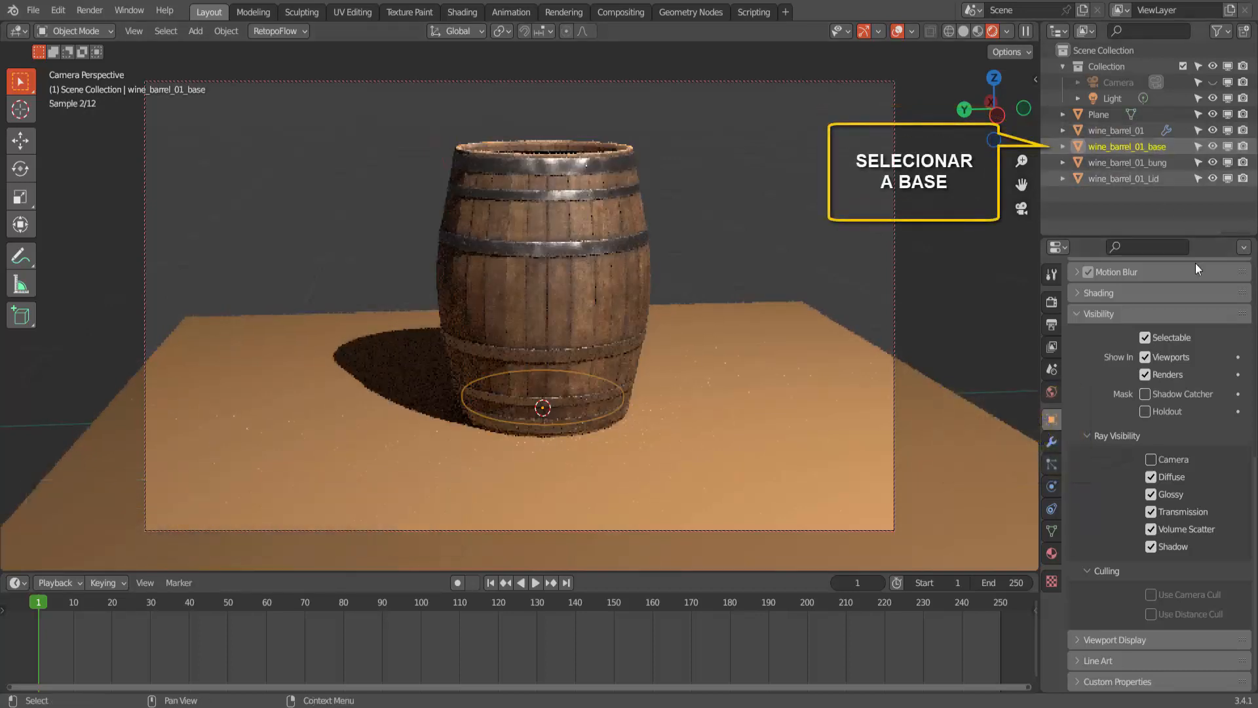
pyautogui.click(1105, 162)
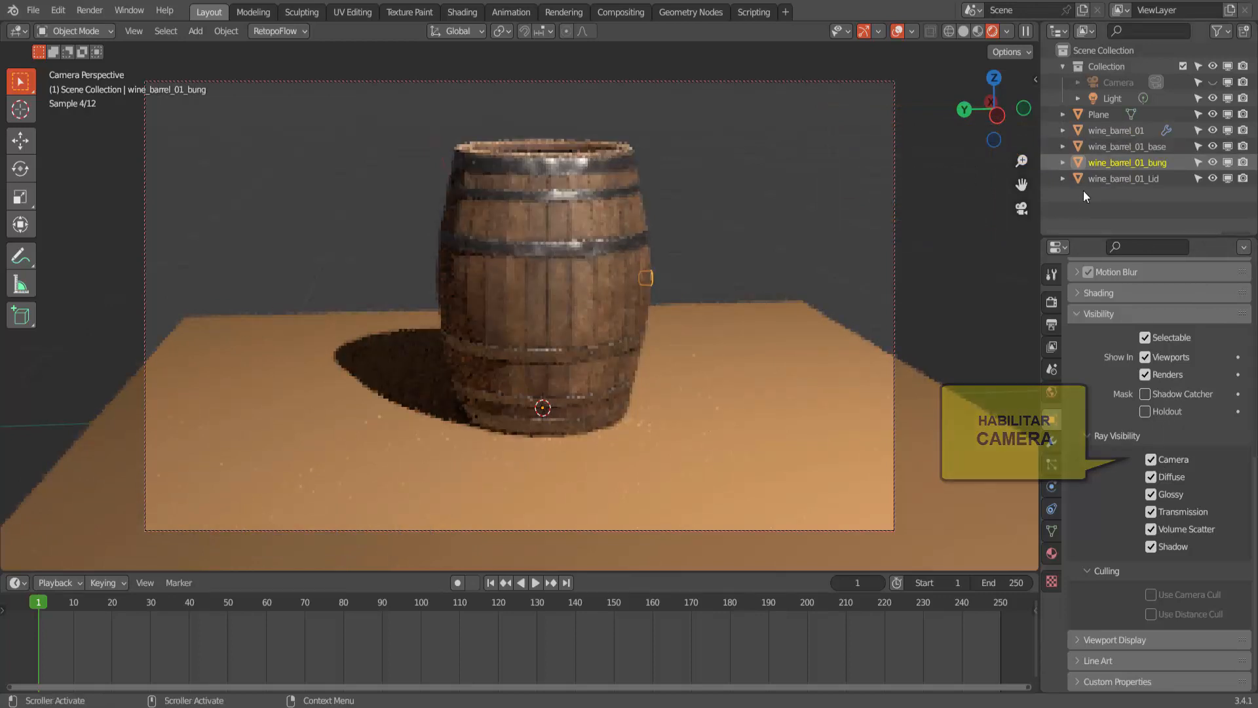
pyautogui.click(1109, 178)
pyautogui.click(1151, 459)
pyautogui.click(1151, 460)
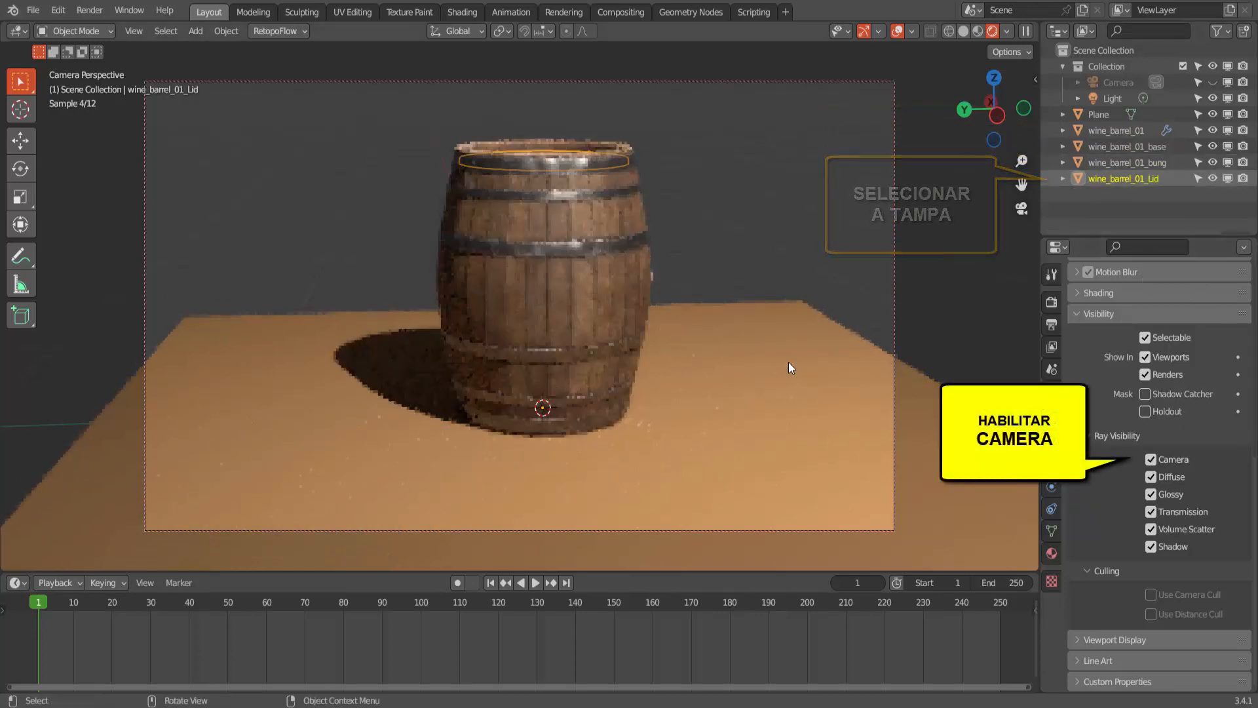
pyautogui.moveTo(713, 414); pyautogui.dragTo(707, 328, button='middle')
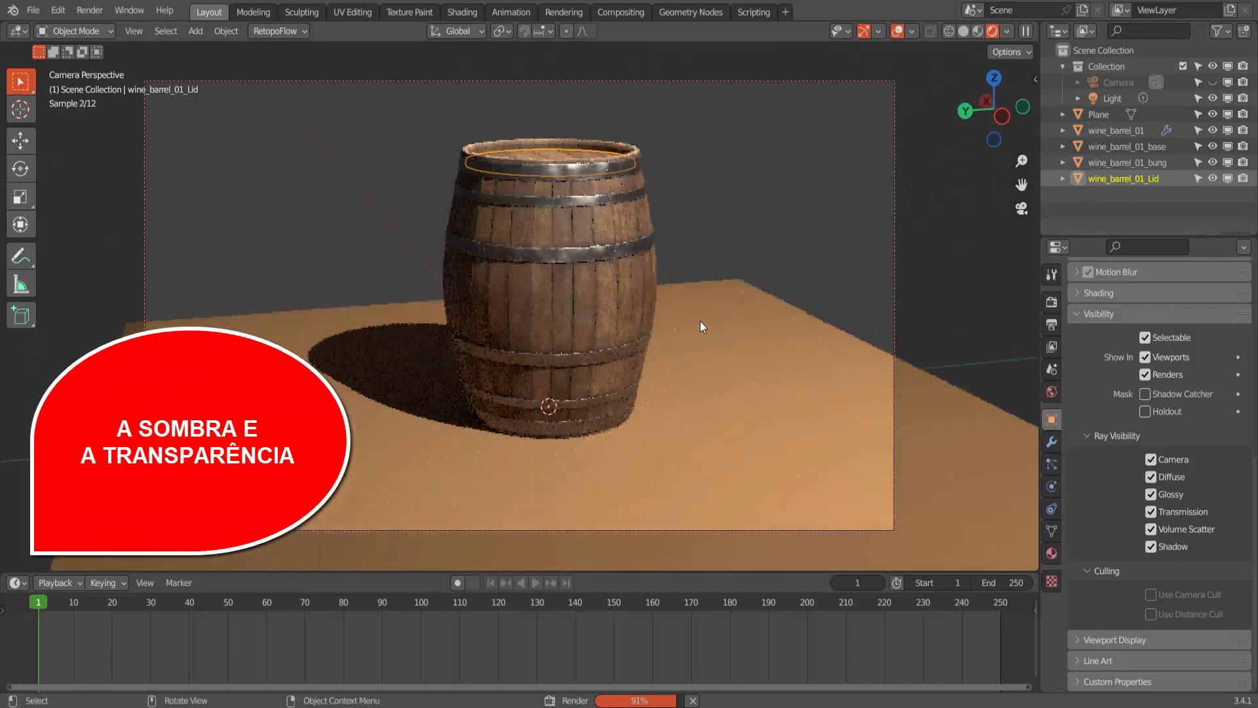
# Hide the plane from the viewport and renders to examine the barrel without a surface, and restore its visibility.
pyautogui.click(700, 320)
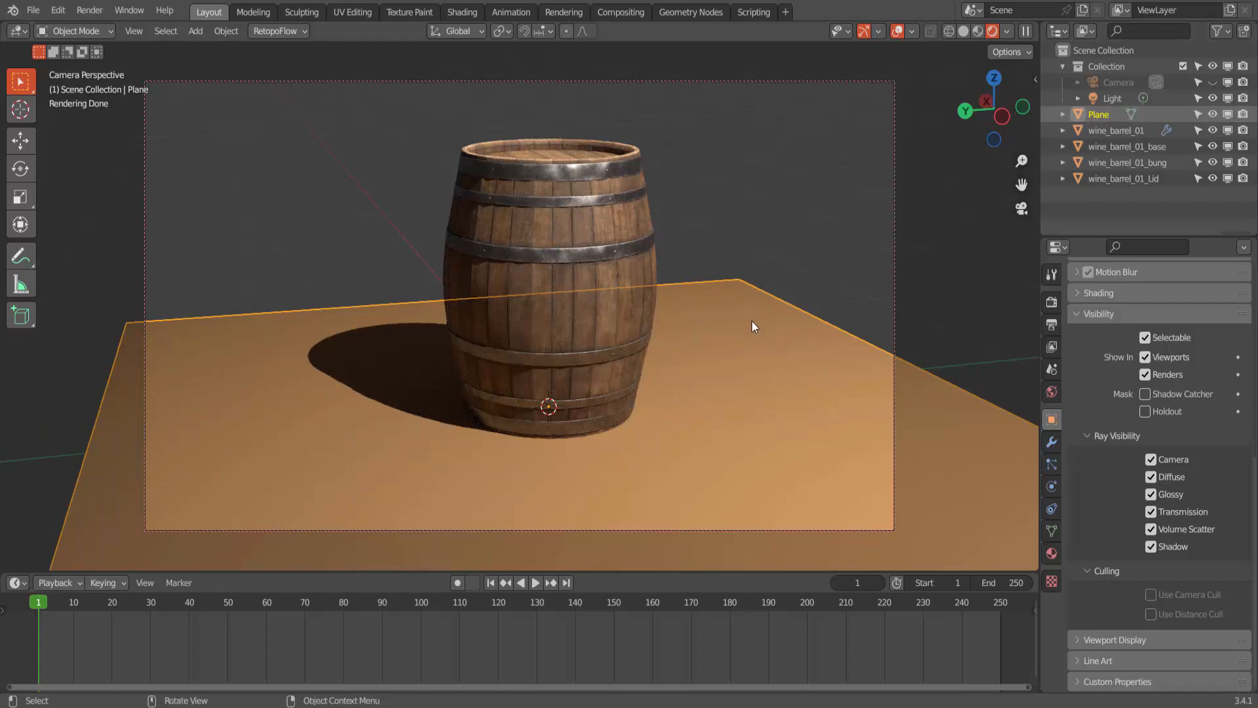
pyautogui.click(1215, 114)
pyautogui.click(1243, 115)
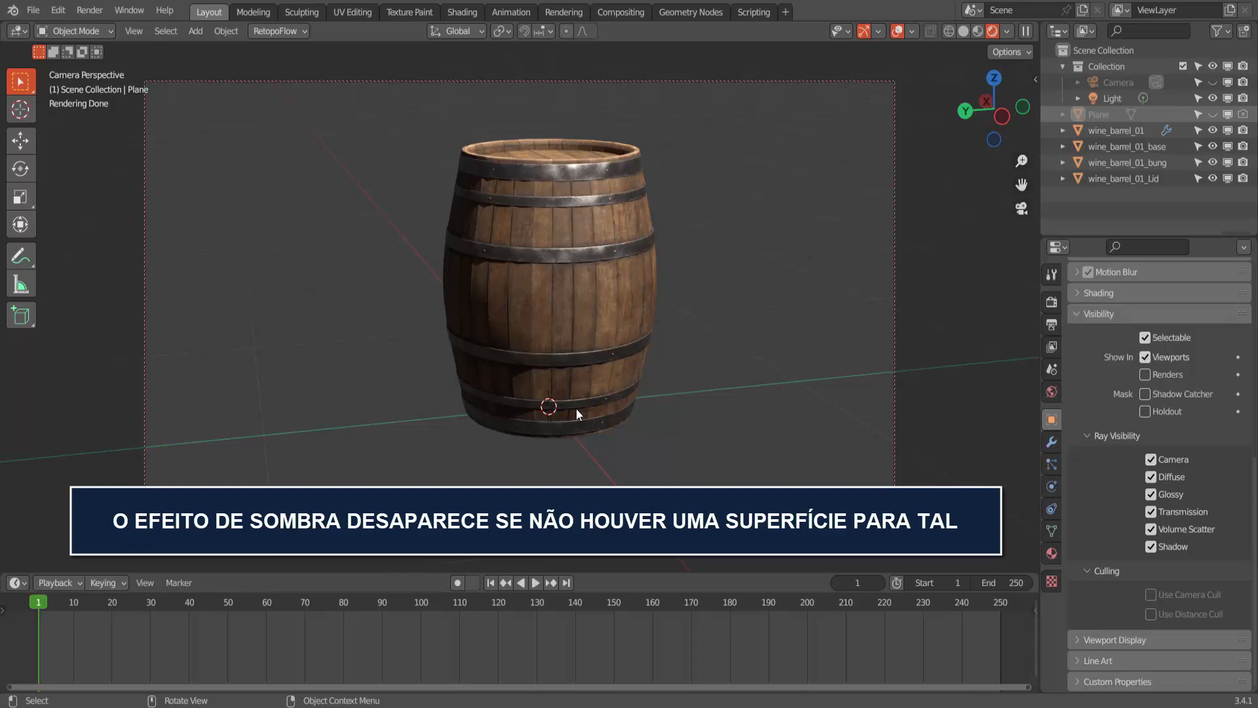
pyautogui.click(588, 250)
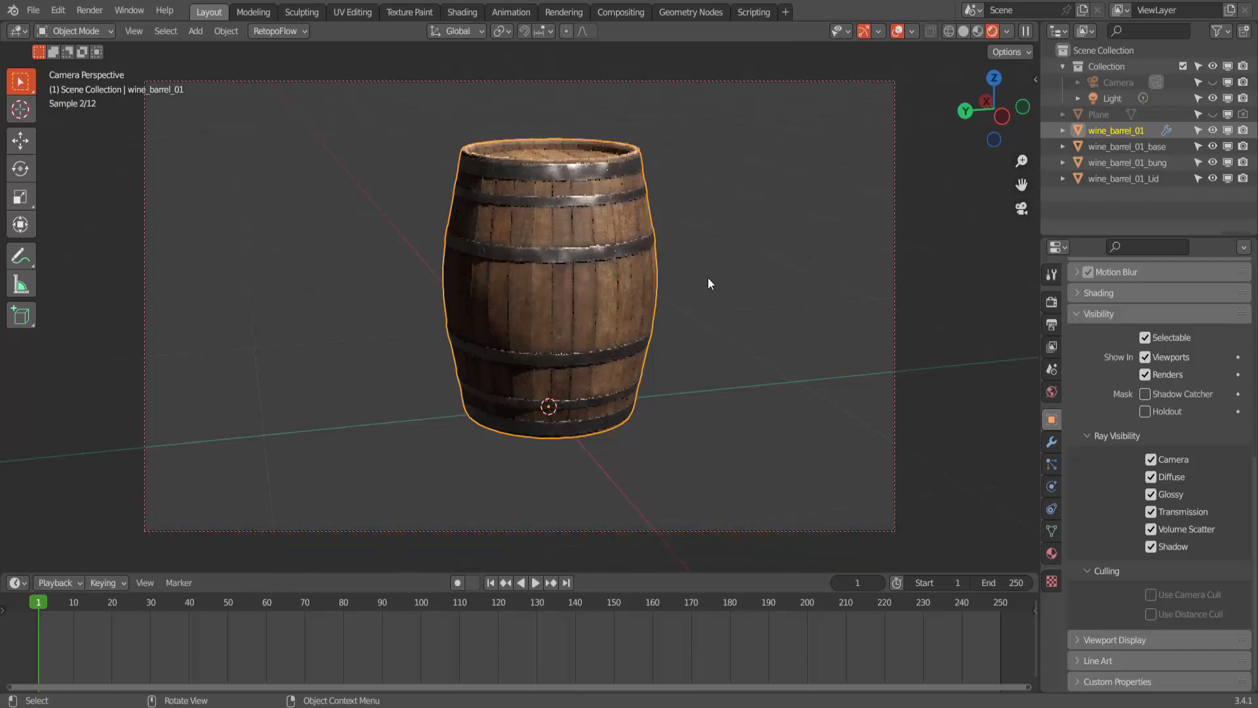
pyautogui.click(1213, 114)
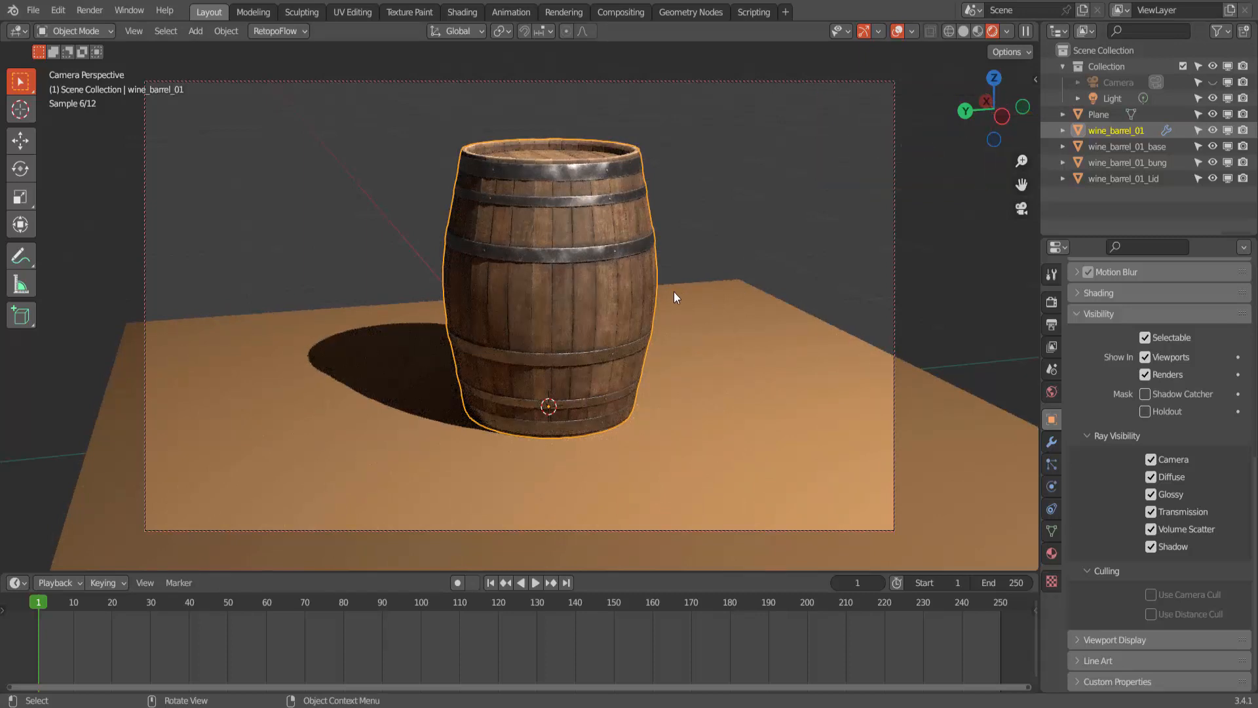
# Enable Shadow Catcher for the plane in its object visibility settings and deselect it.
pyautogui.click(733, 295)
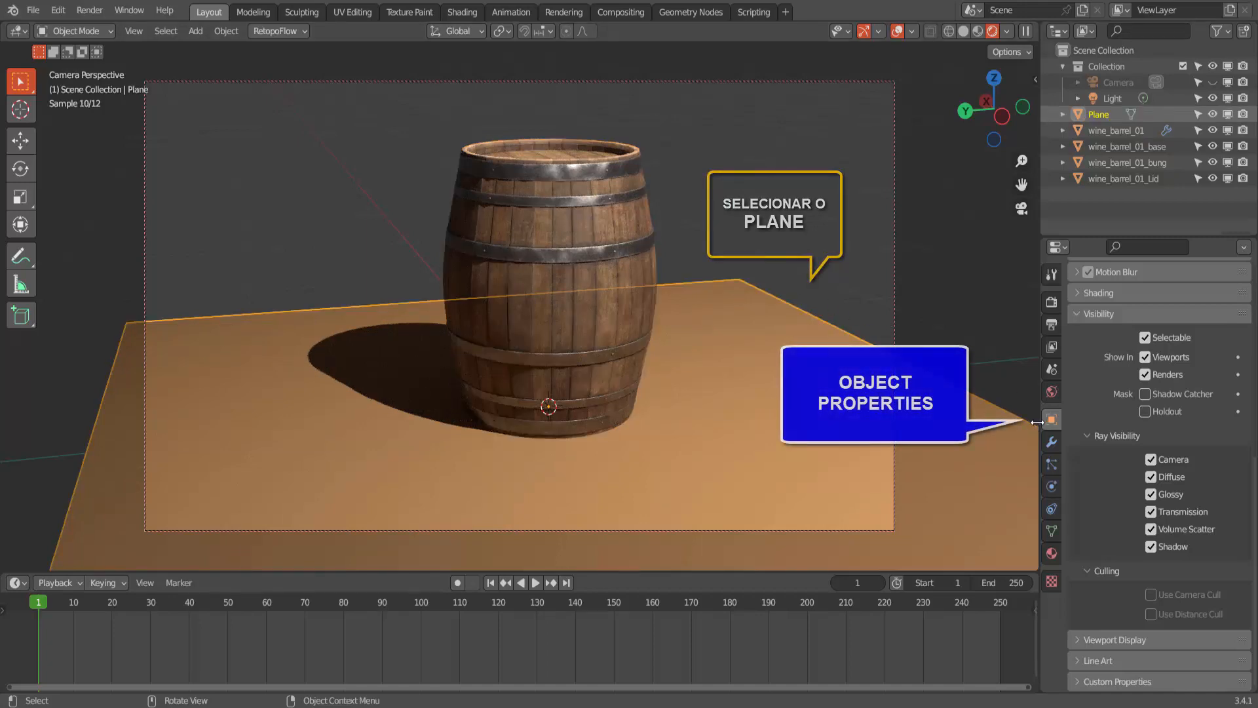
pyautogui.click(1146, 395)
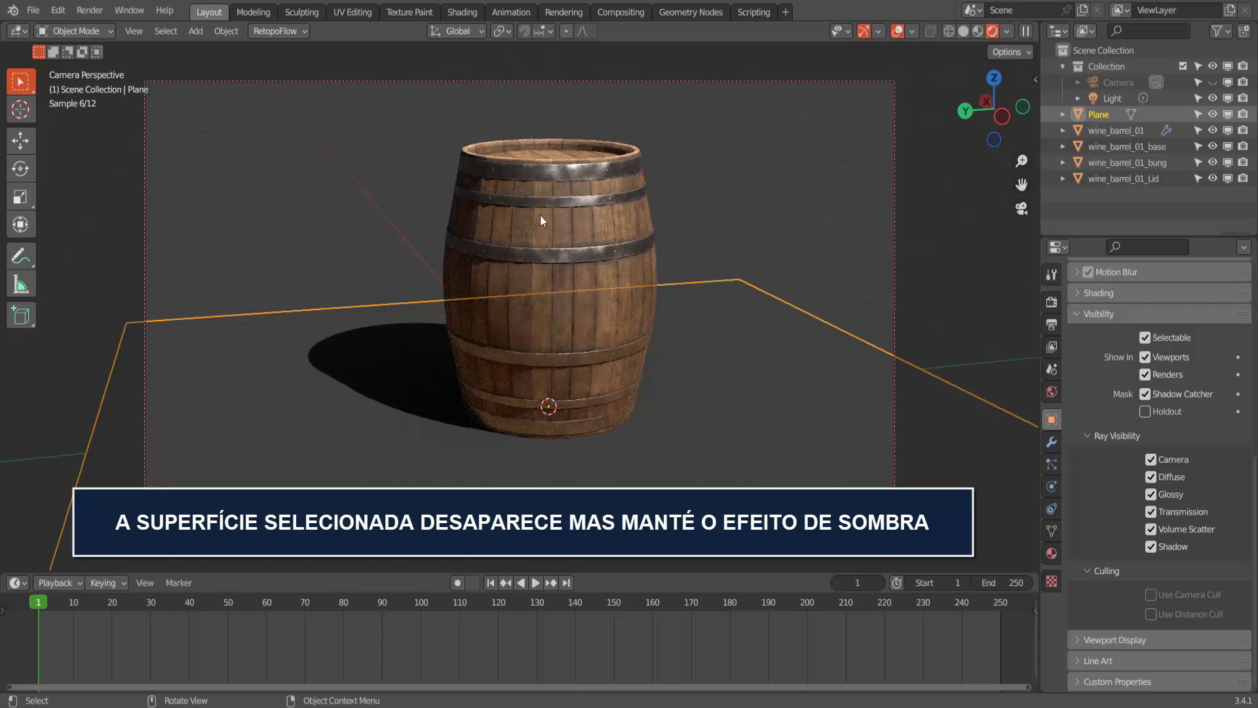
pyautogui.click(807, 176)
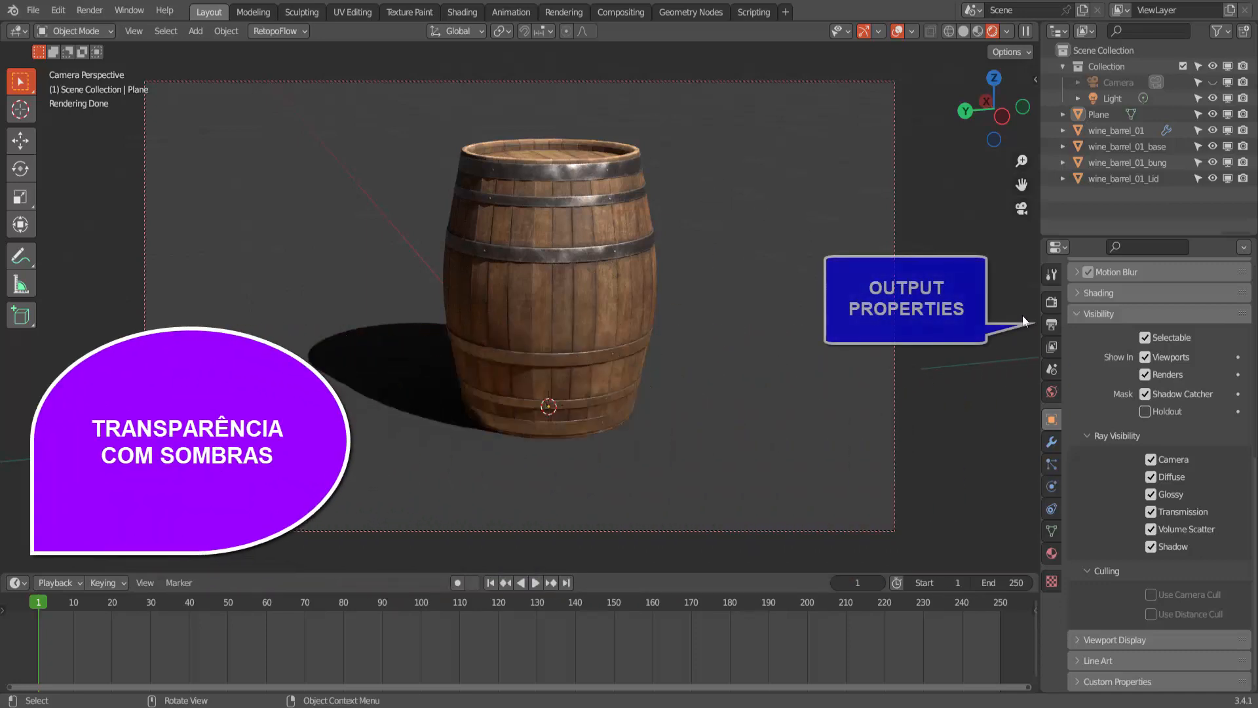
# Set the file format to PNG in the scene's output settings.
pyautogui.click(1050, 325)
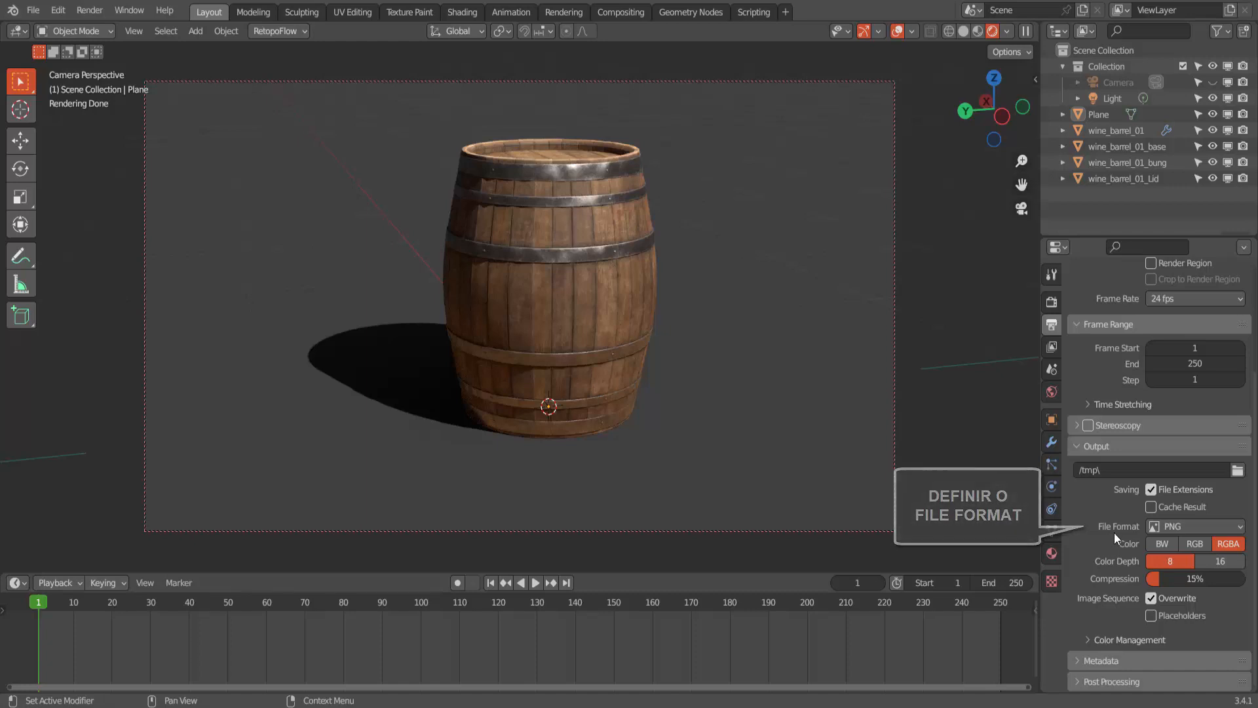
pyautogui.click(1173, 527)
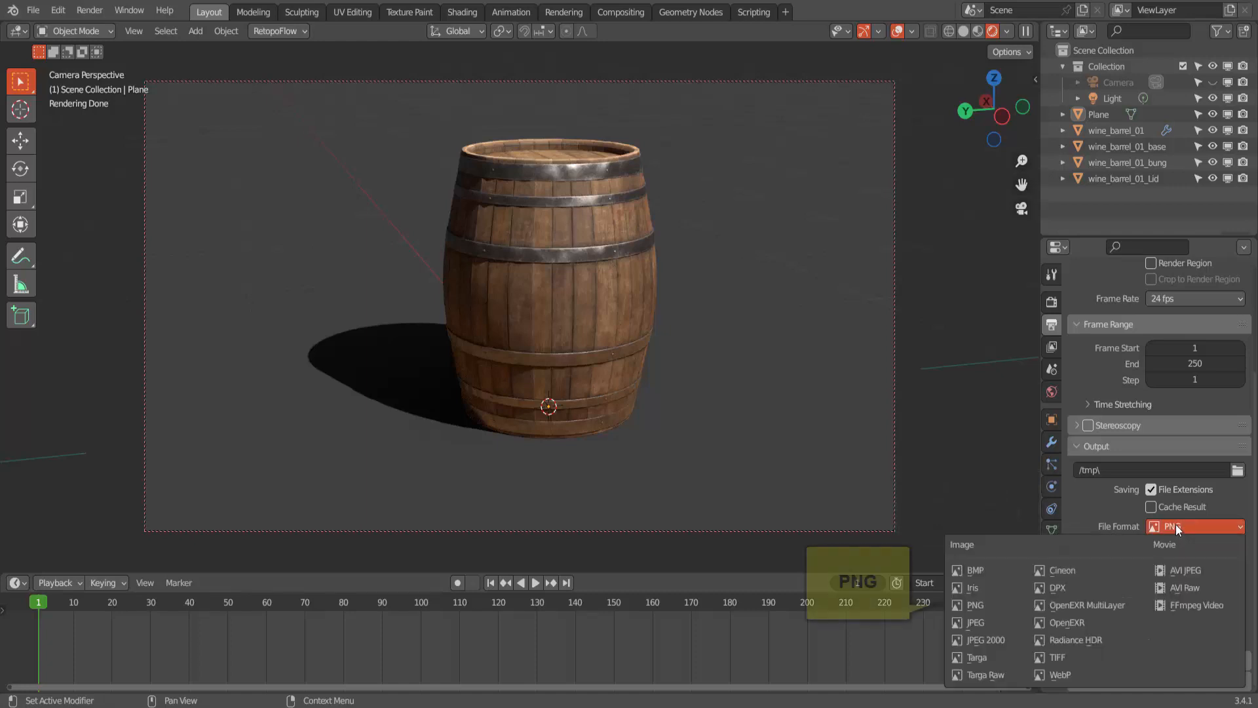
pyautogui.click(985, 603)
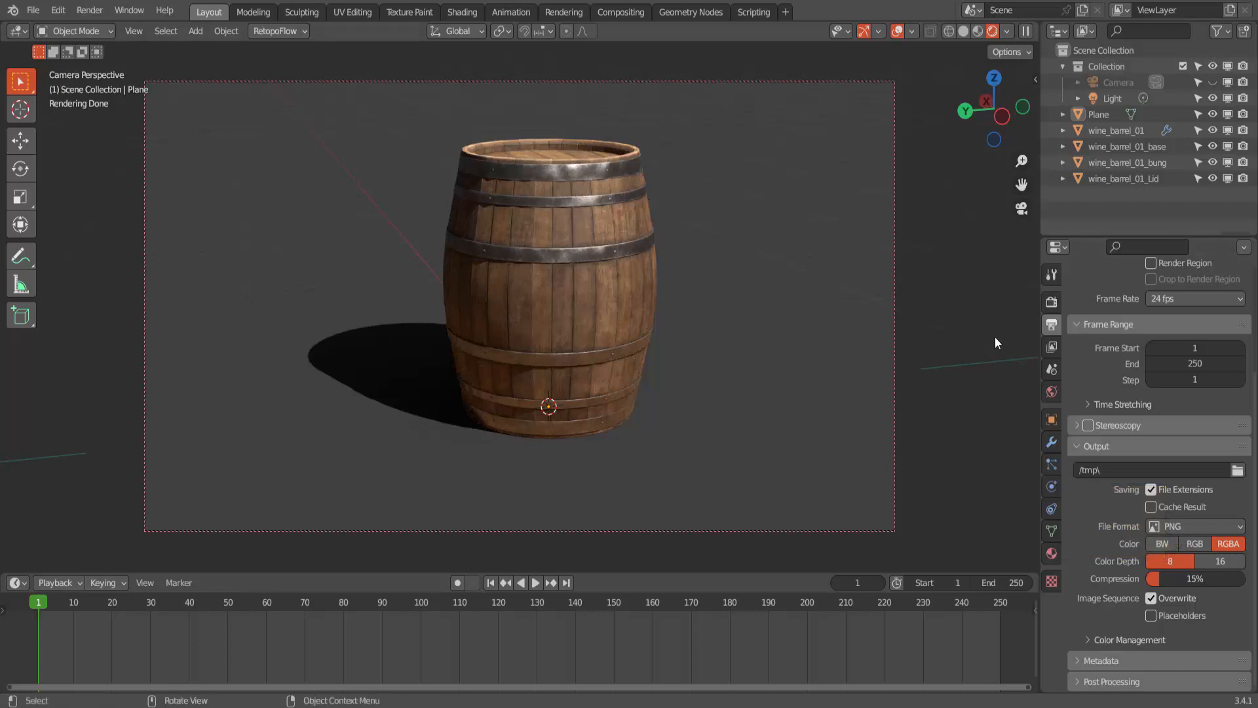
# Enable the Transparent film option in the Cycles render settings.
pyautogui.click(1051, 302)
pyautogui.scroll(-5, 1098, 384)
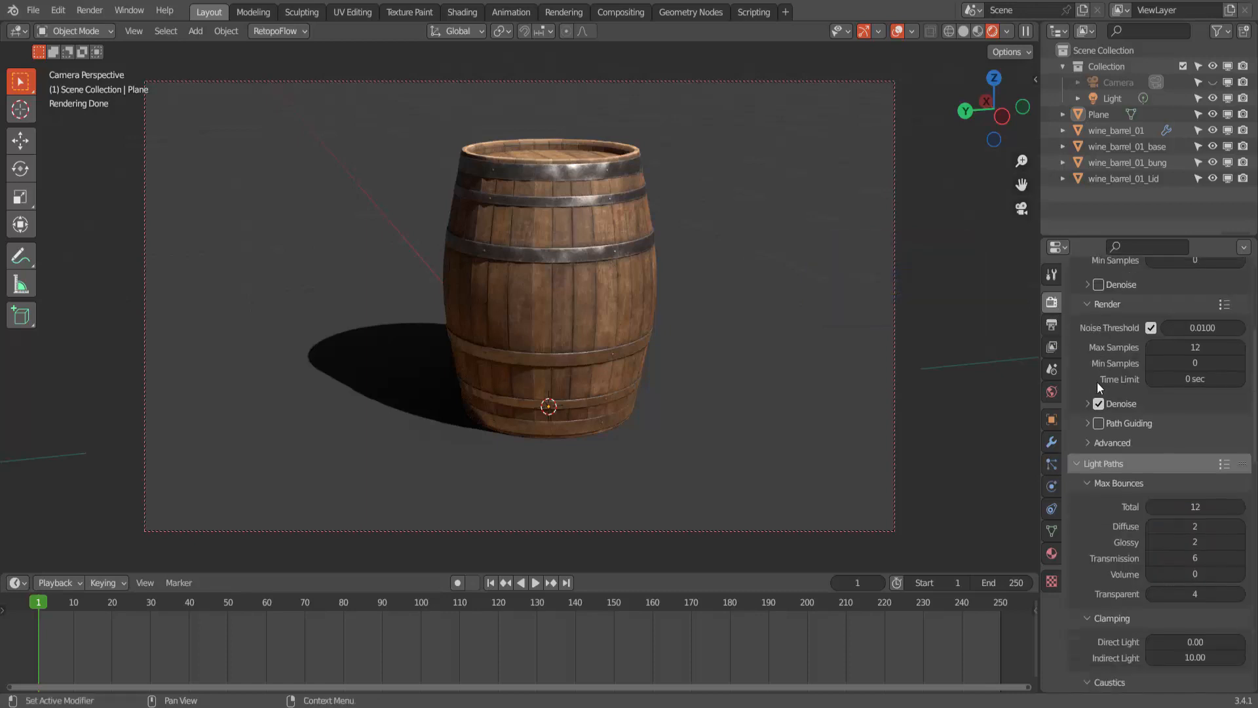
pyautogui.scroll(-15, 1095, 384)
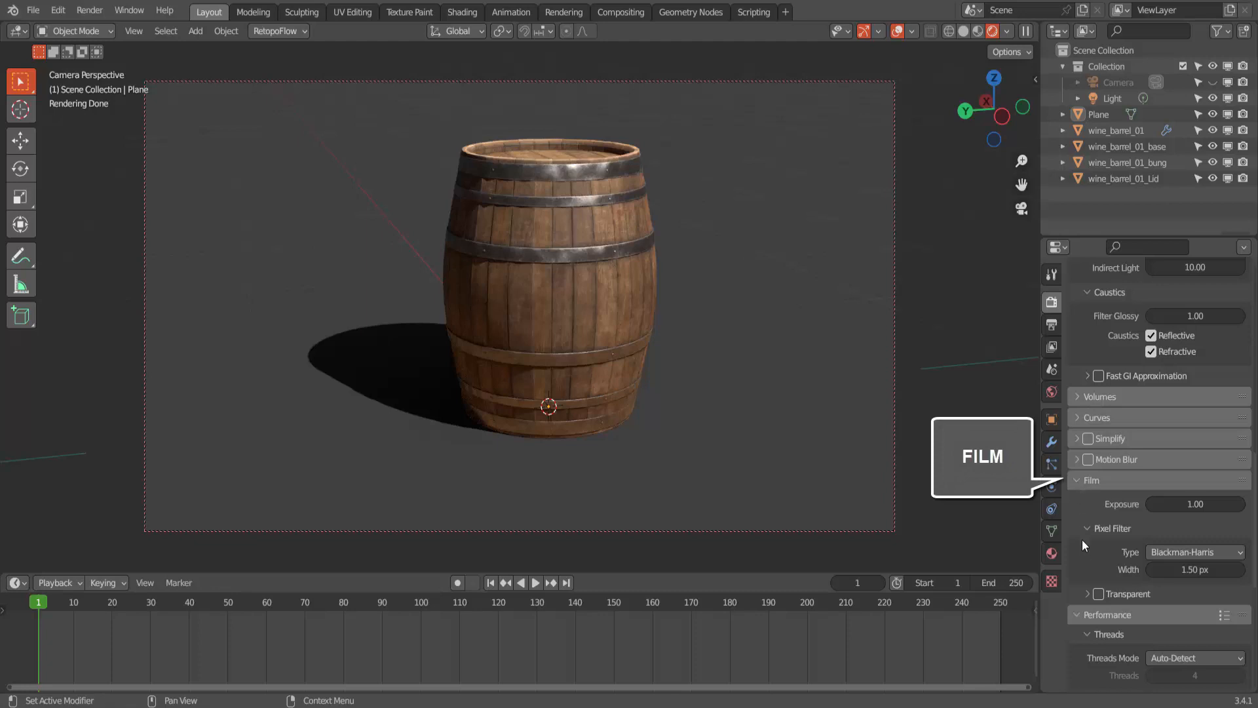
pyautogui.click(1099, 594)
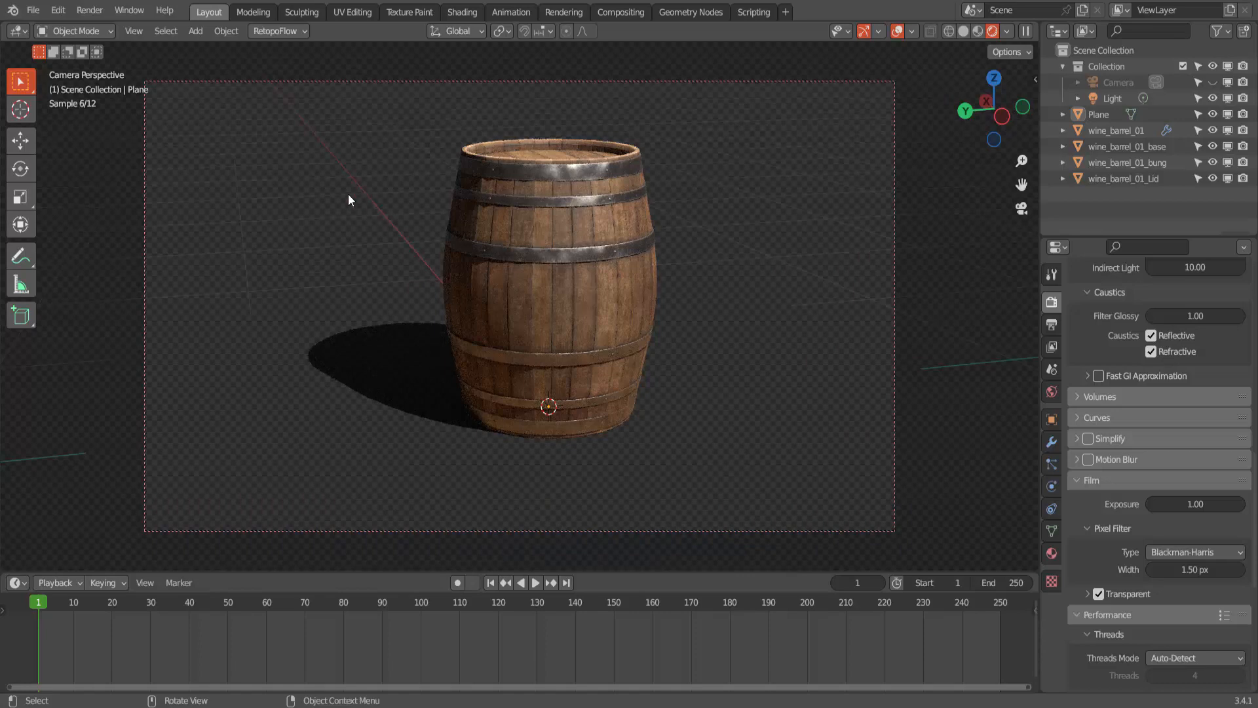
# Render the still image and save it as teste.png in the Downloads folder.
pyautogui.click(96, 12)
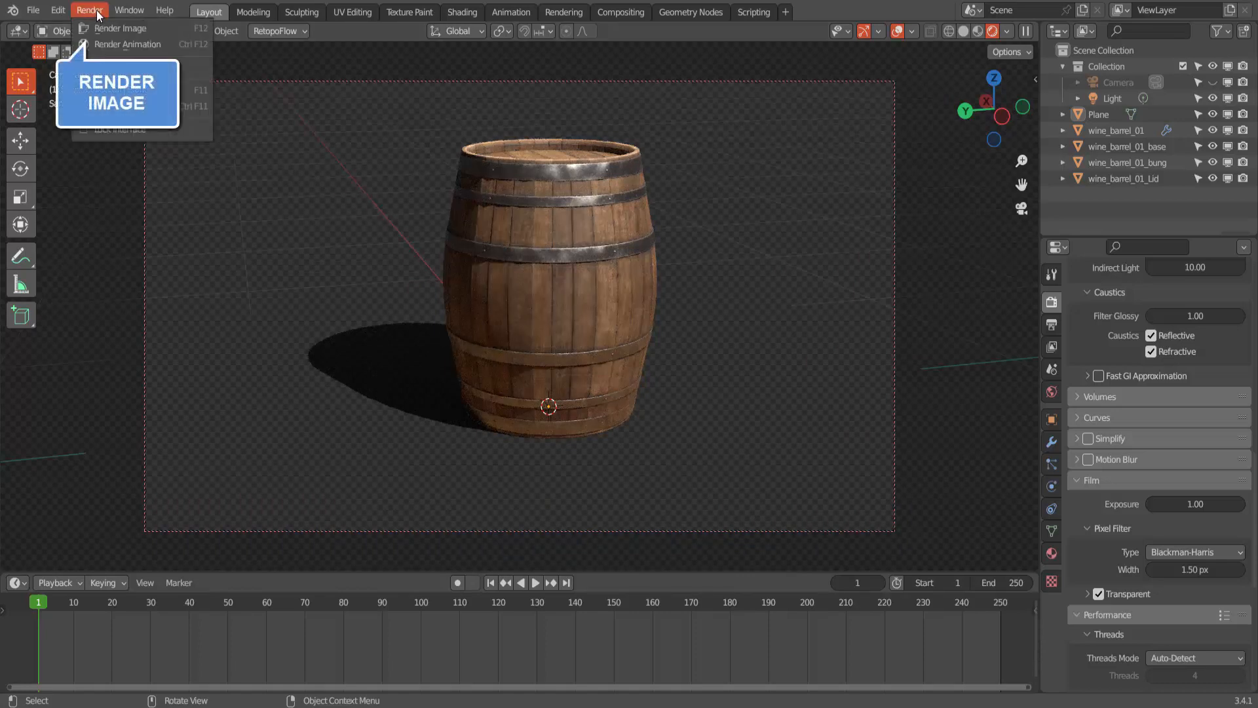
pyautogui.click(128, 27)
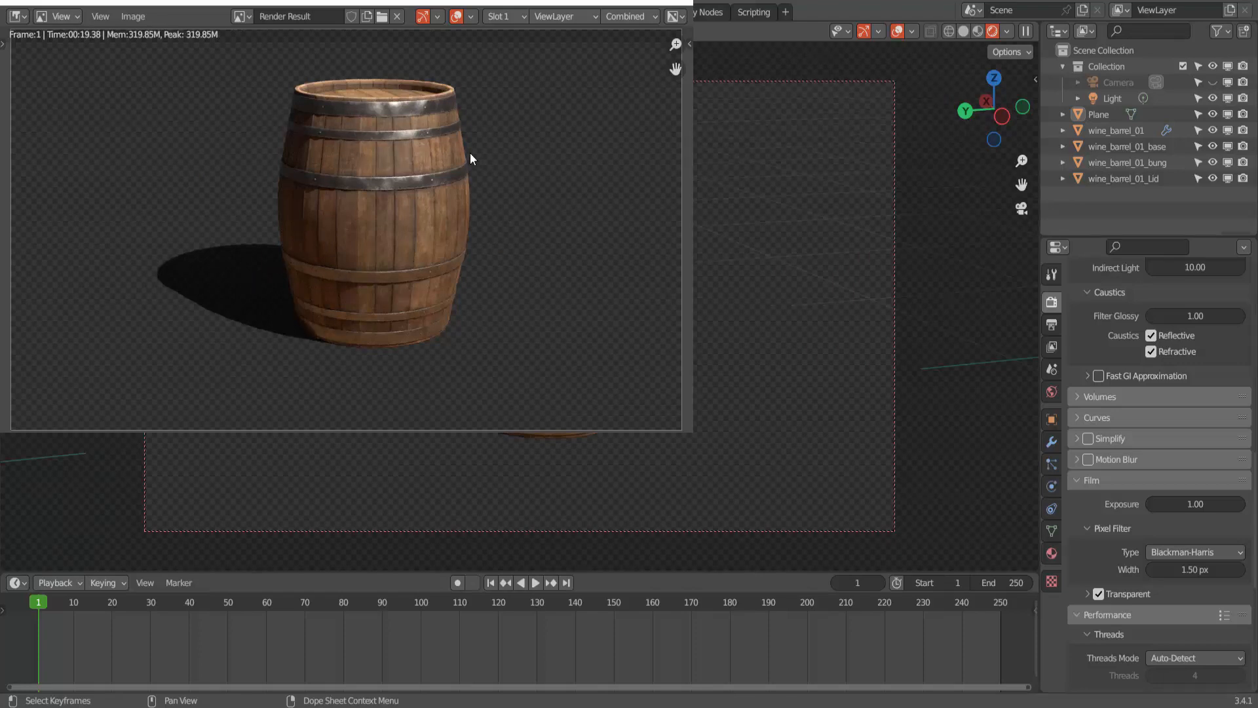
pyautogui.click(135, 19)
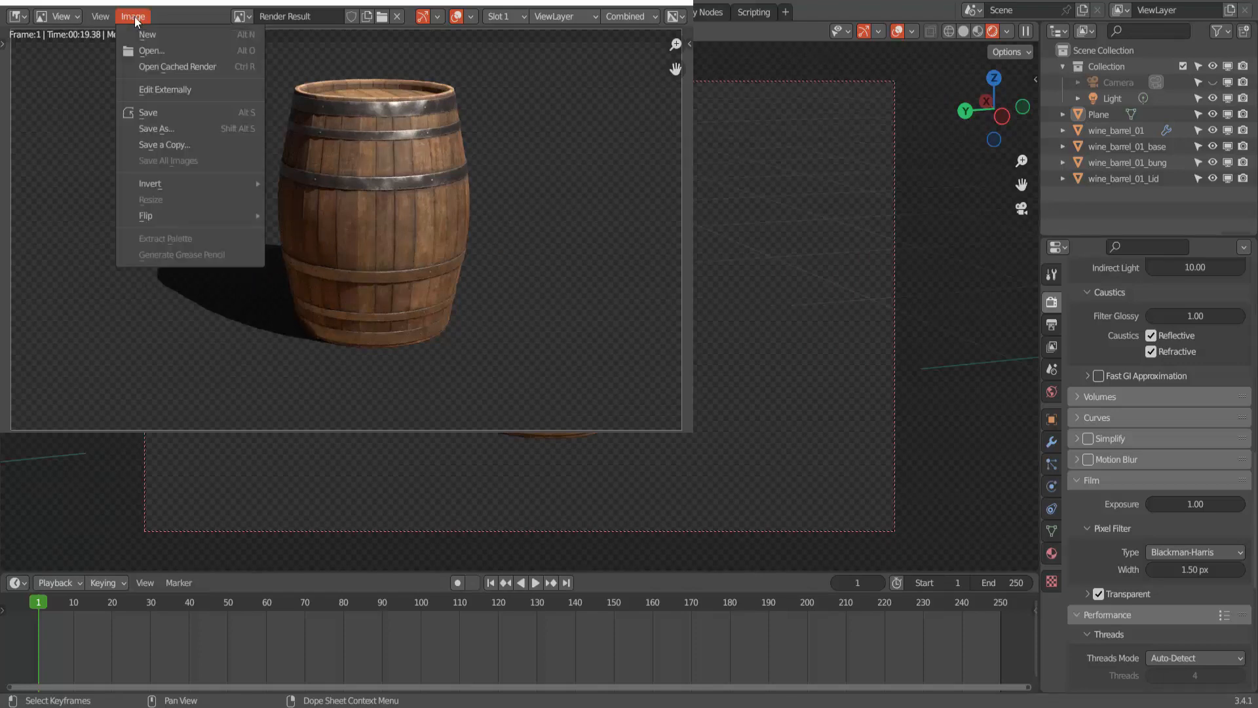
pyautogui.click(156, 130)
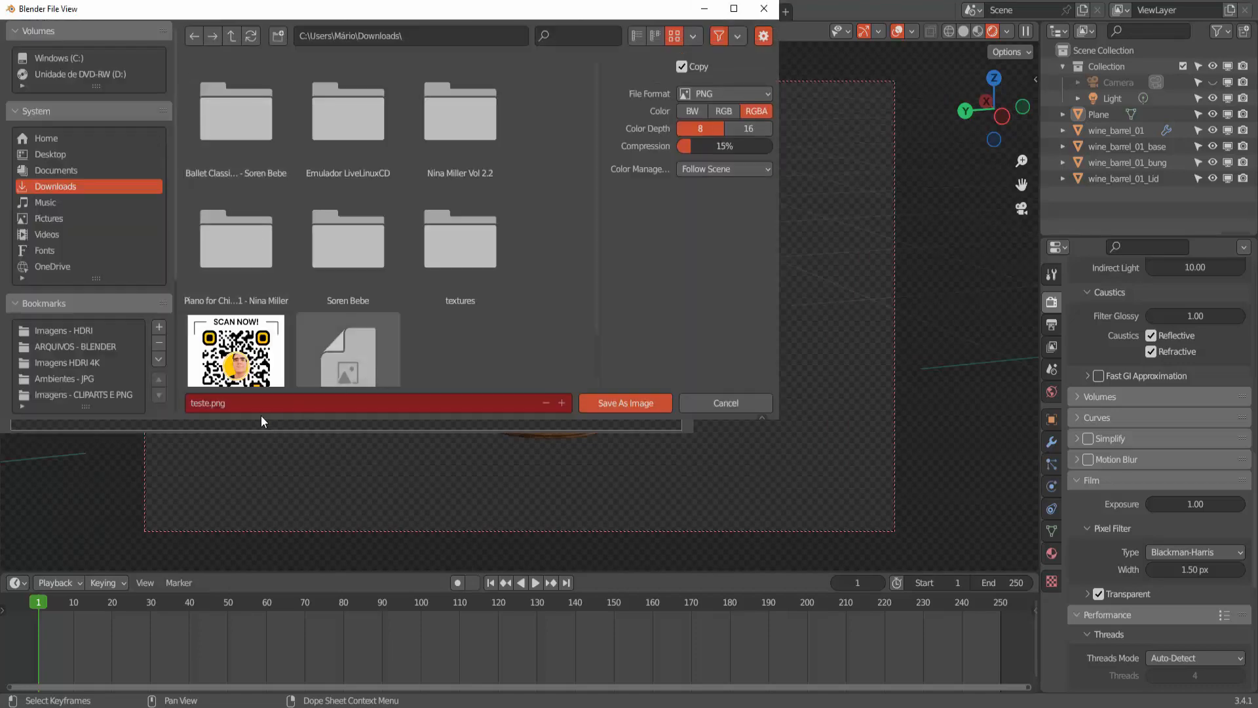
pyautogui.click(1052, 324)
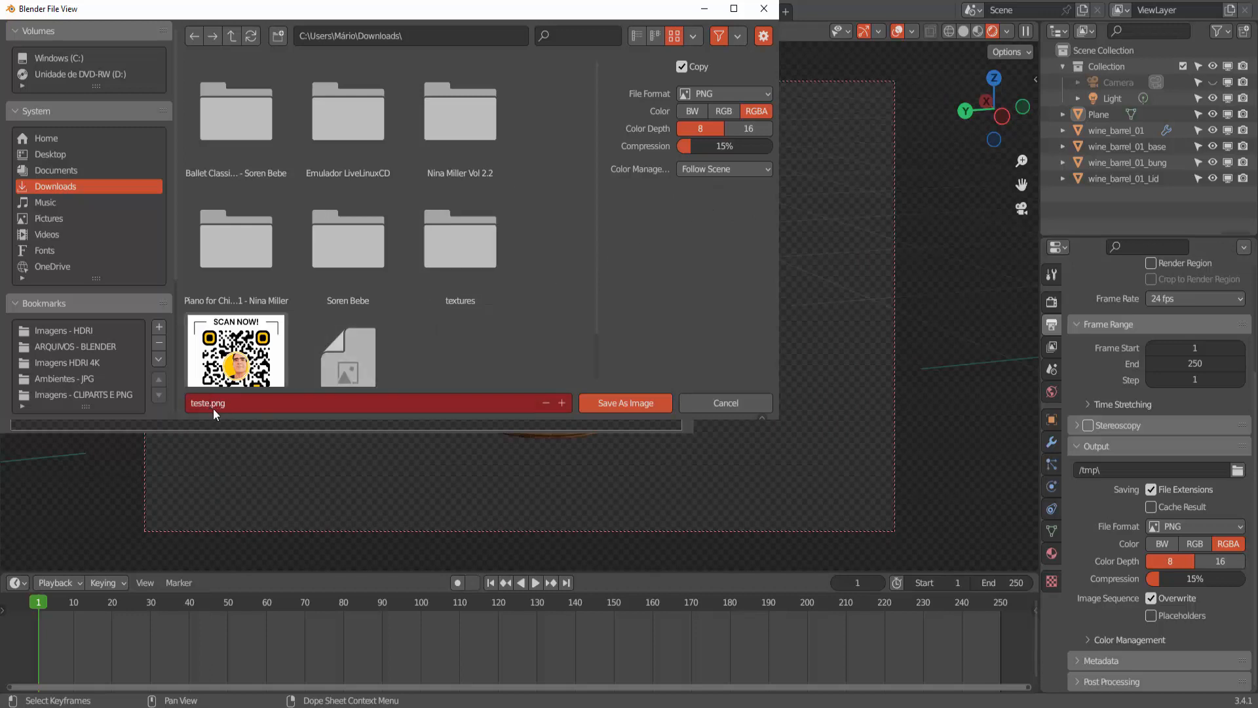
pyautogui.click(632, 403)
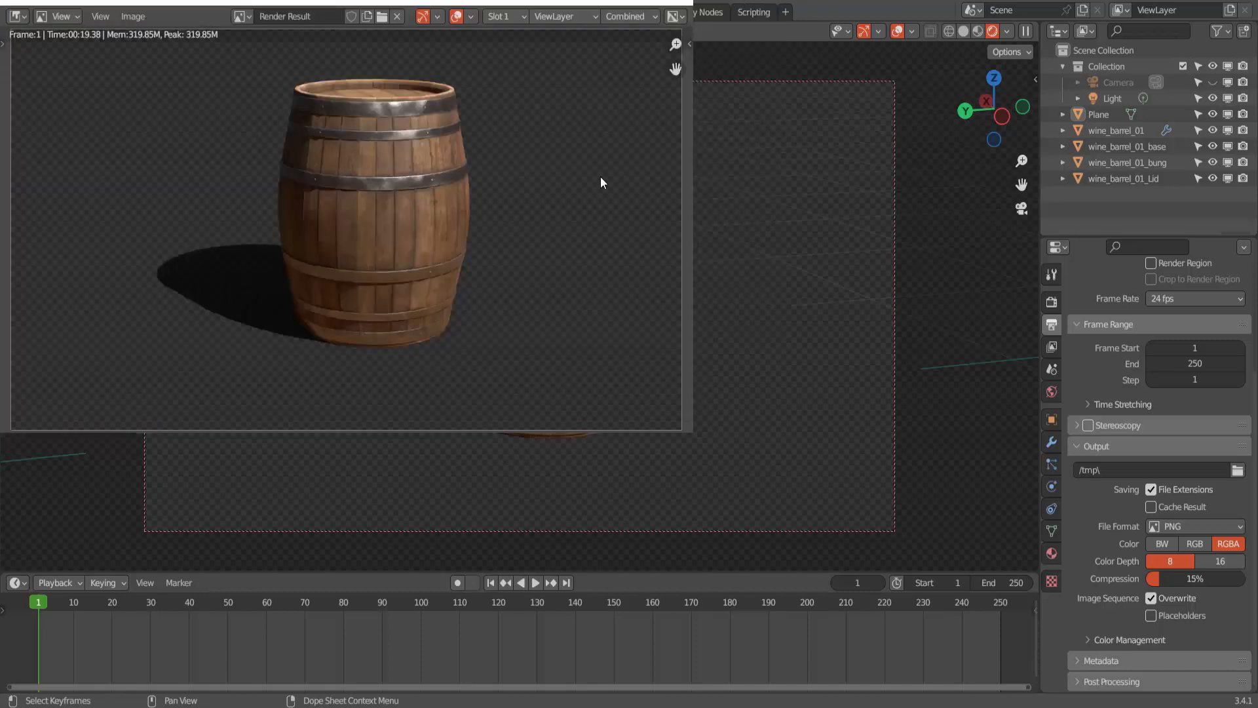